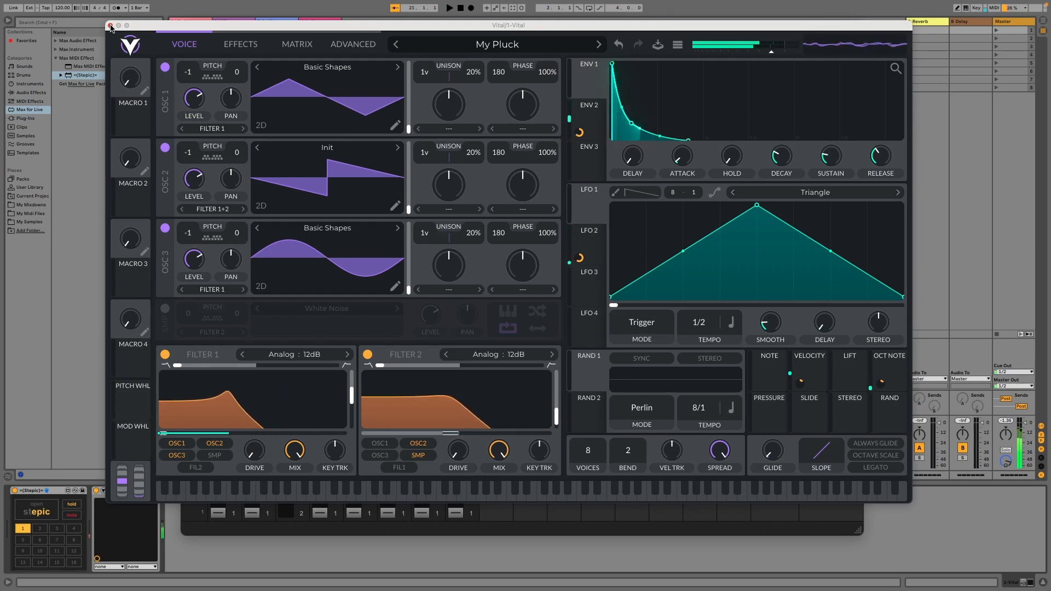
Load the Pluck demo preset from the preset browser and return to its voice settings
key(space)
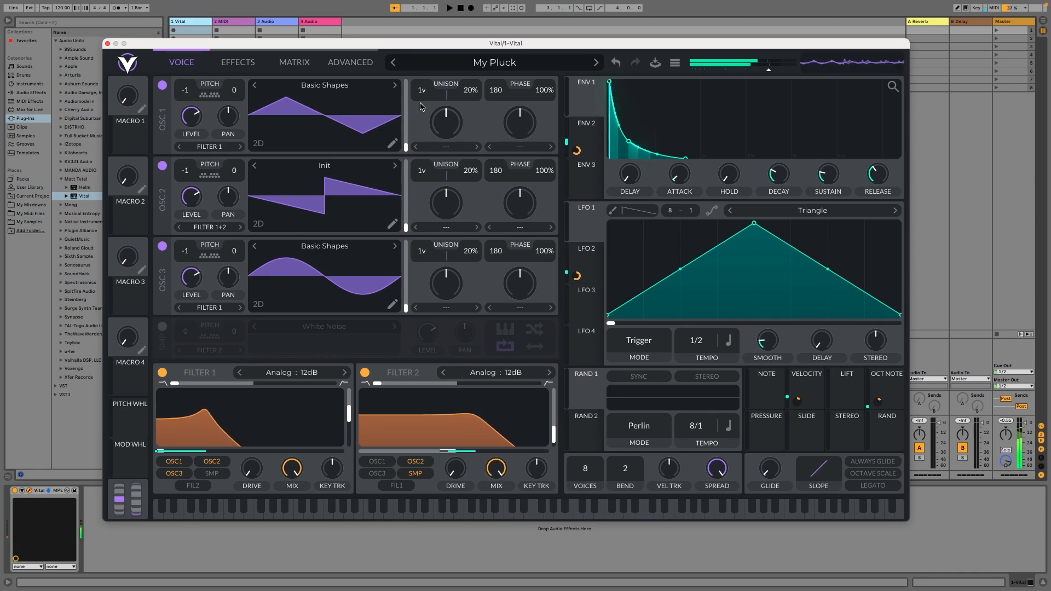
click(522, 69)
click(451, 98)
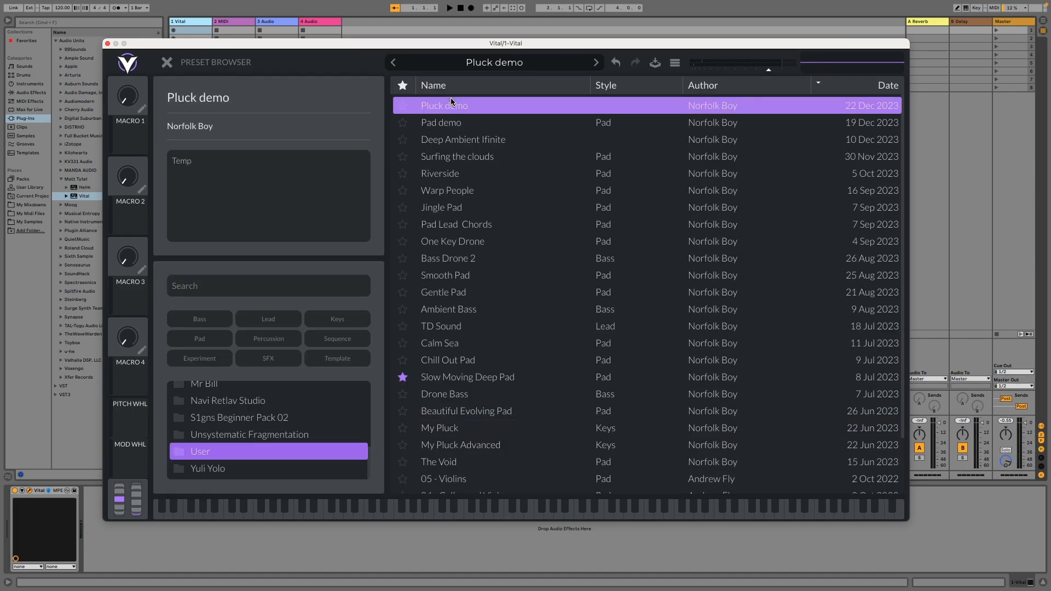
click(167, 63)
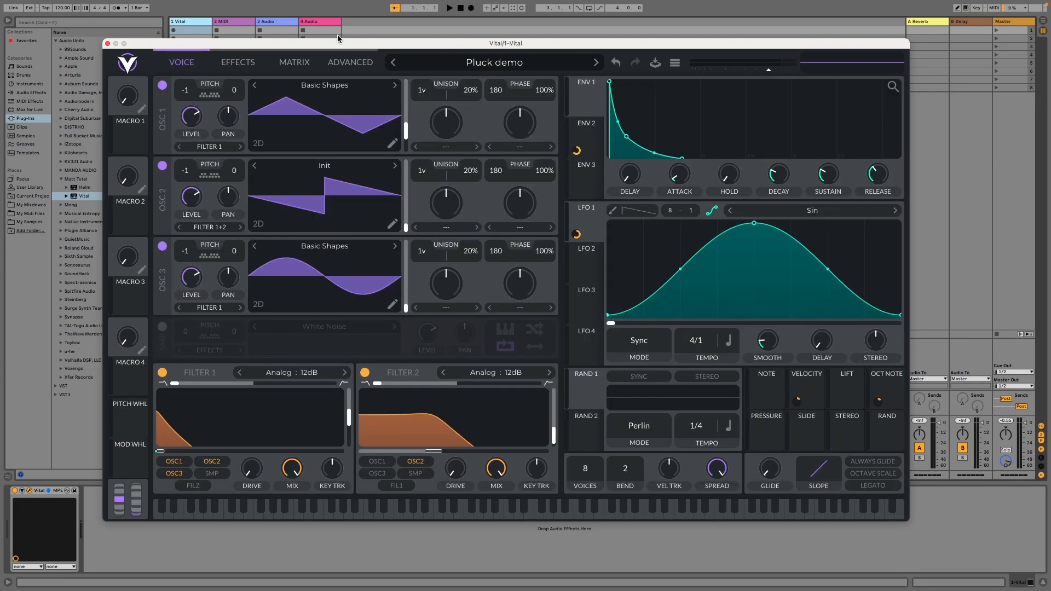
Initialize the preset and set oscillator 1 to the factory Basic Shapes wavetable at about frame 65, with pitch -1
click(674, 65)
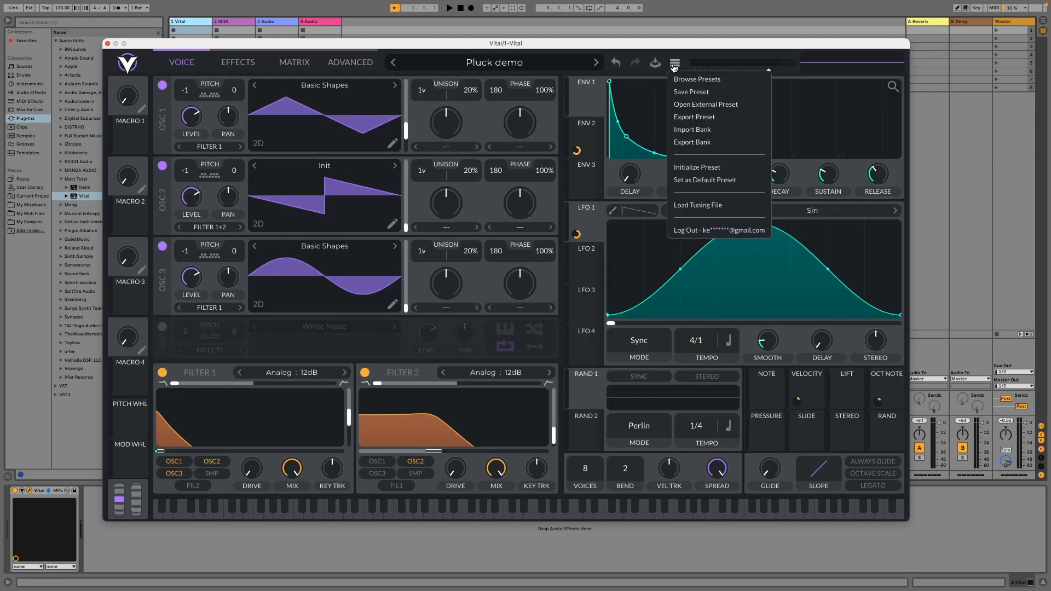
click(715, 167)
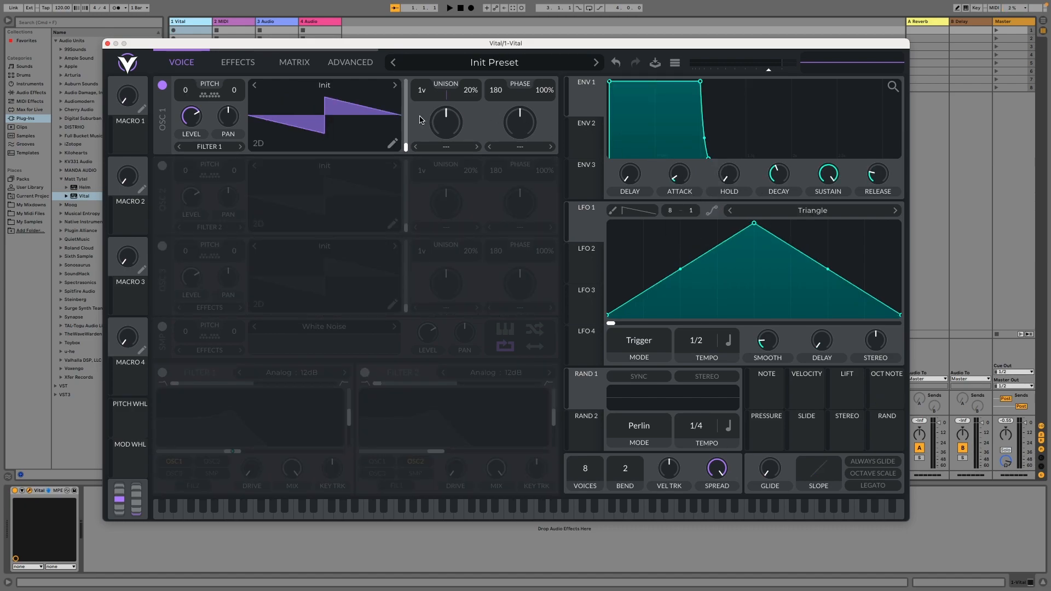
mouse_move(405, 147)
mouse_down()
mouse_move(404, 117)
mouse_move(407, 155)
mouse_up()
click(325, 85)
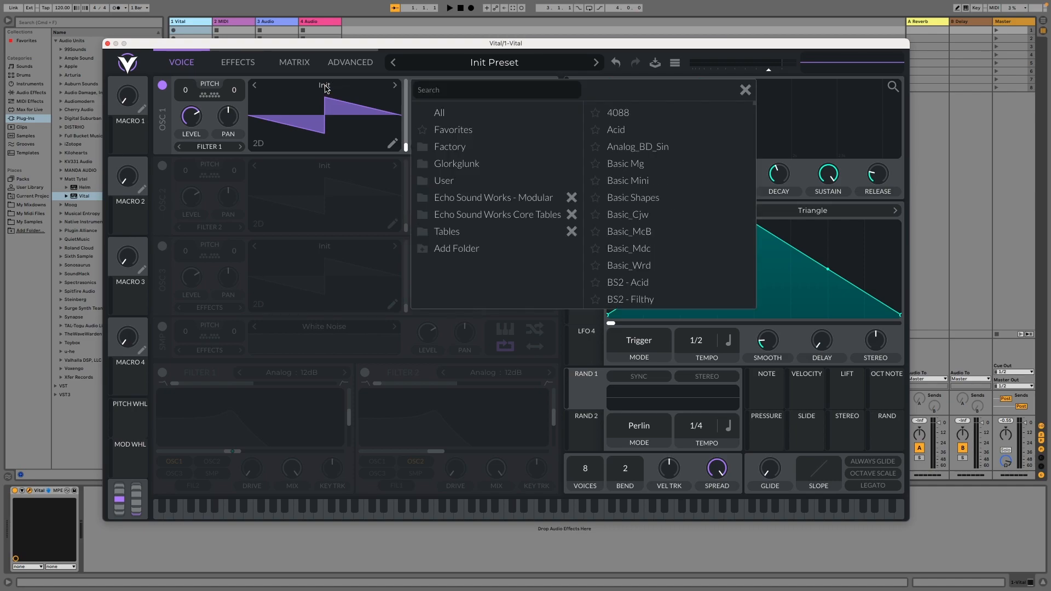
click(455, 147)
click(634, 113)
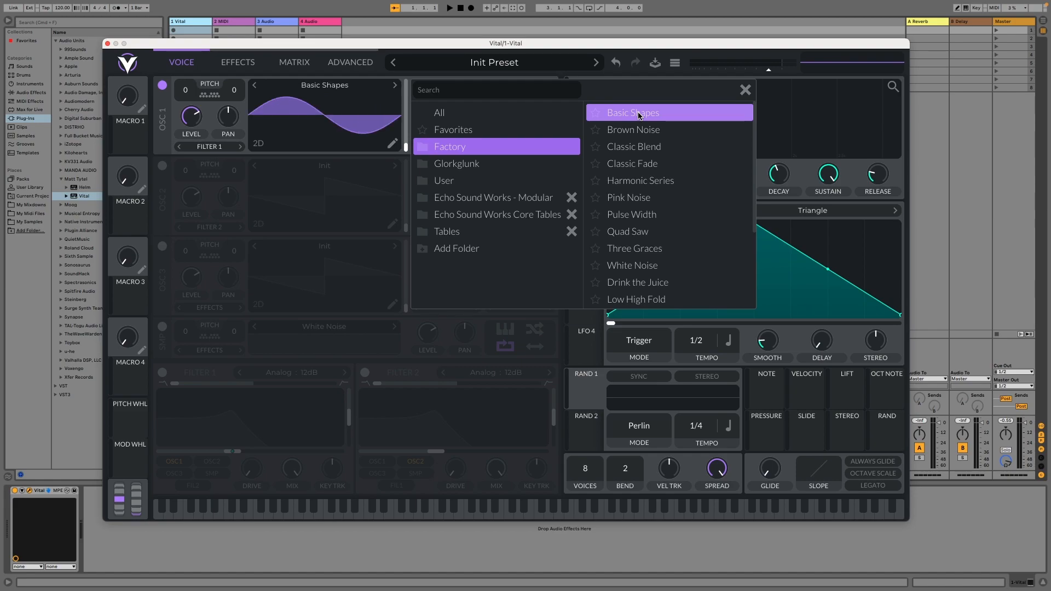
drag(405, 147, 407, 131)
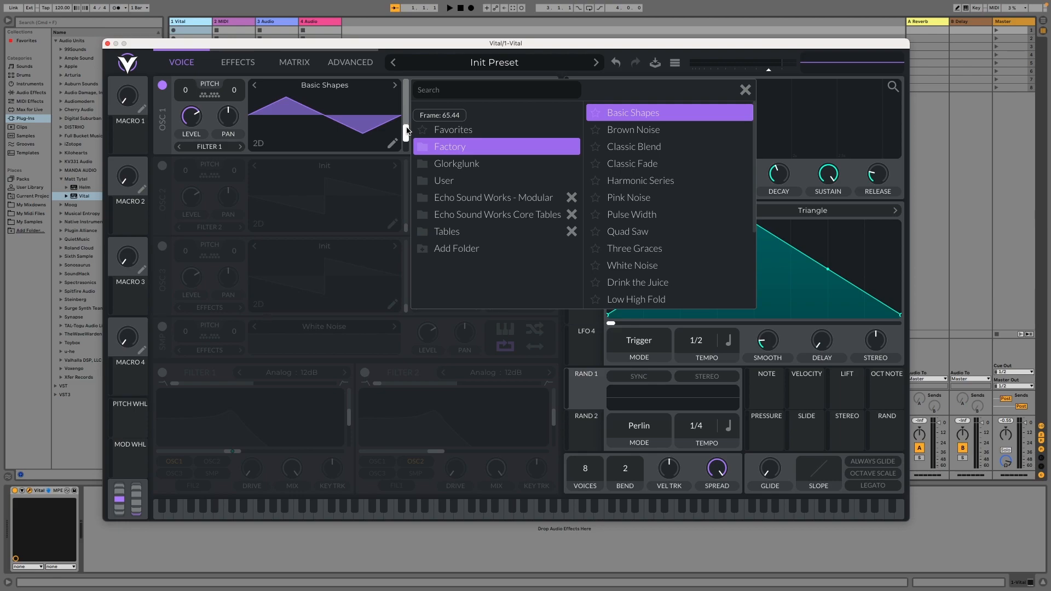
click(745, 90)
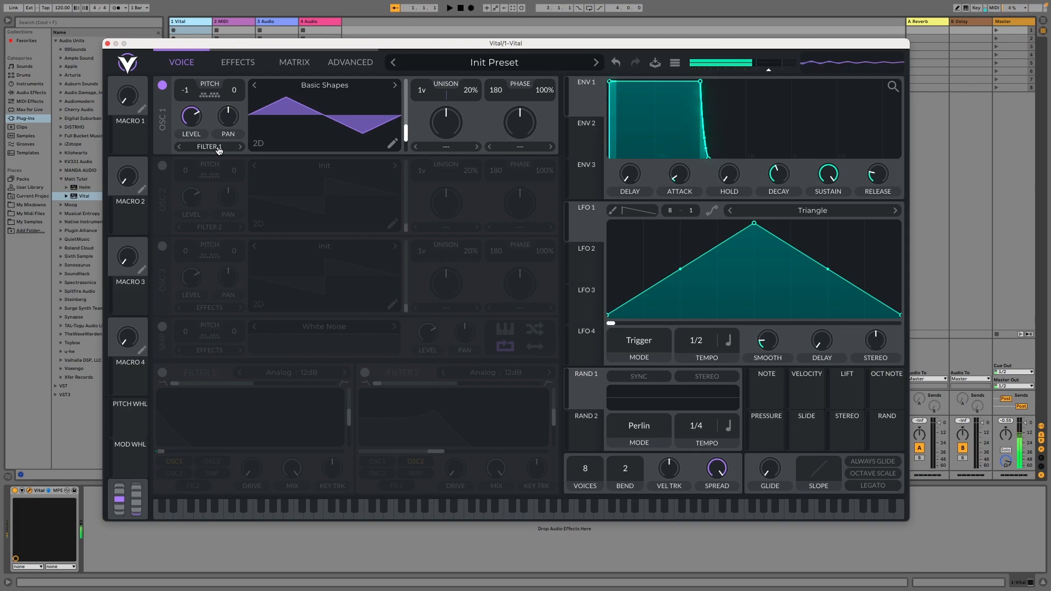
Enable oscillators 2 and 3 at pitch -1, with the factory Basic Shapes wavetable on oscillator 3
click(163, 166)
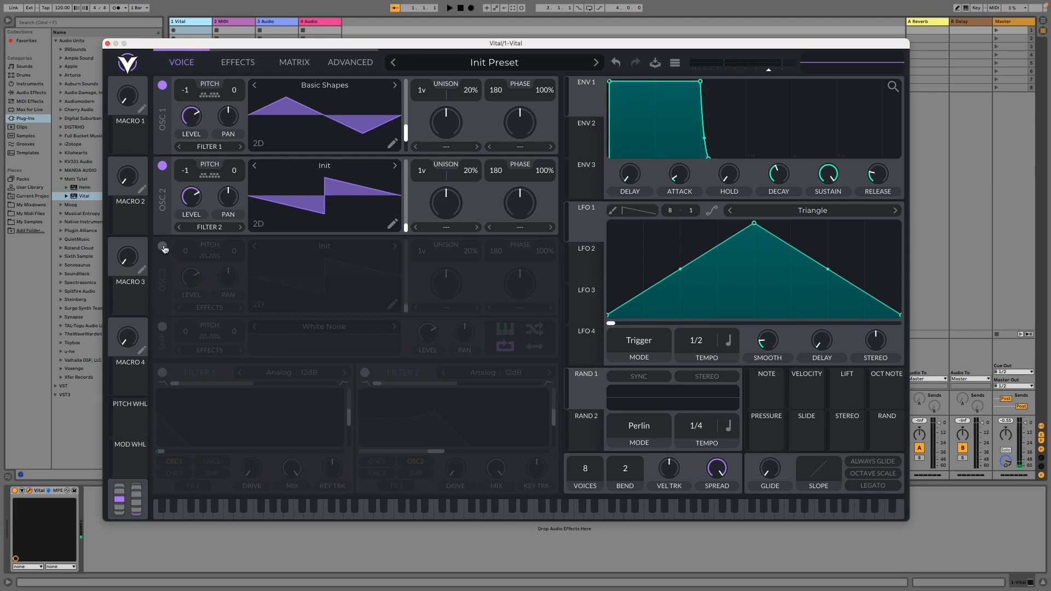
click(162, 247)
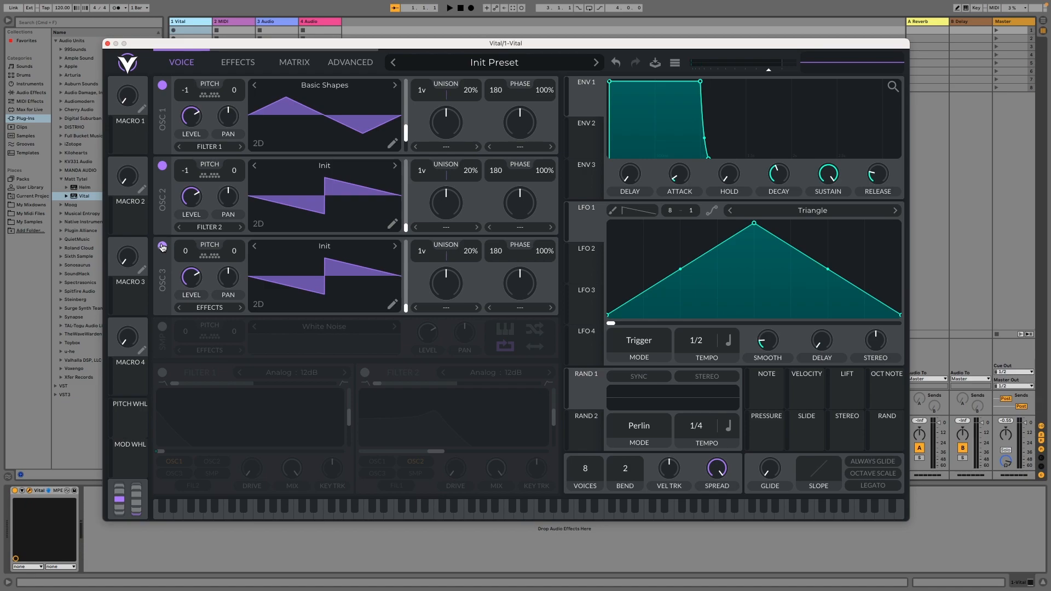
click(333, 247)
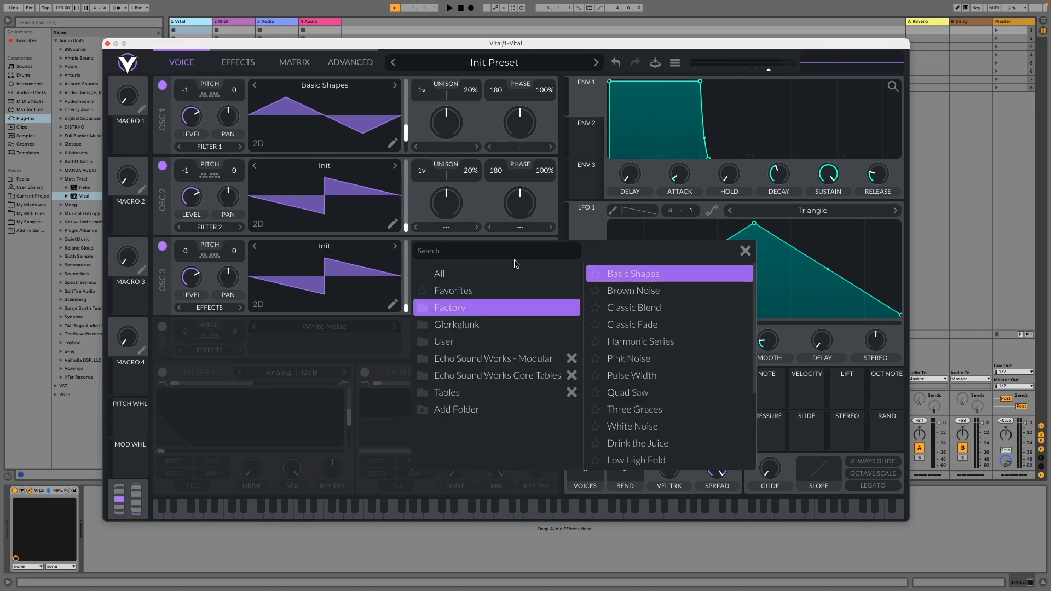
click(628, 273)
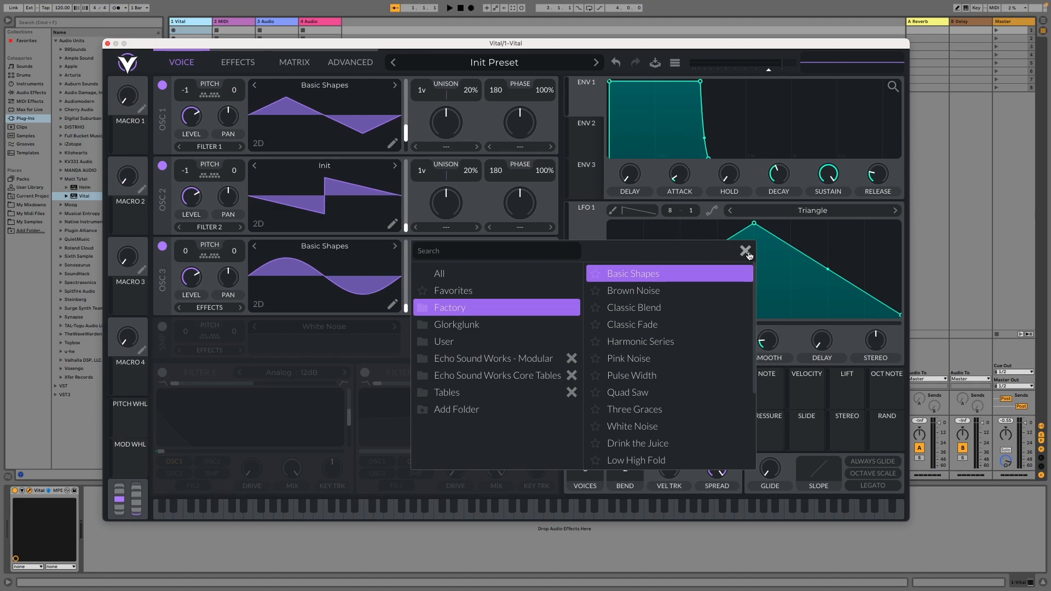
click(746, 252)
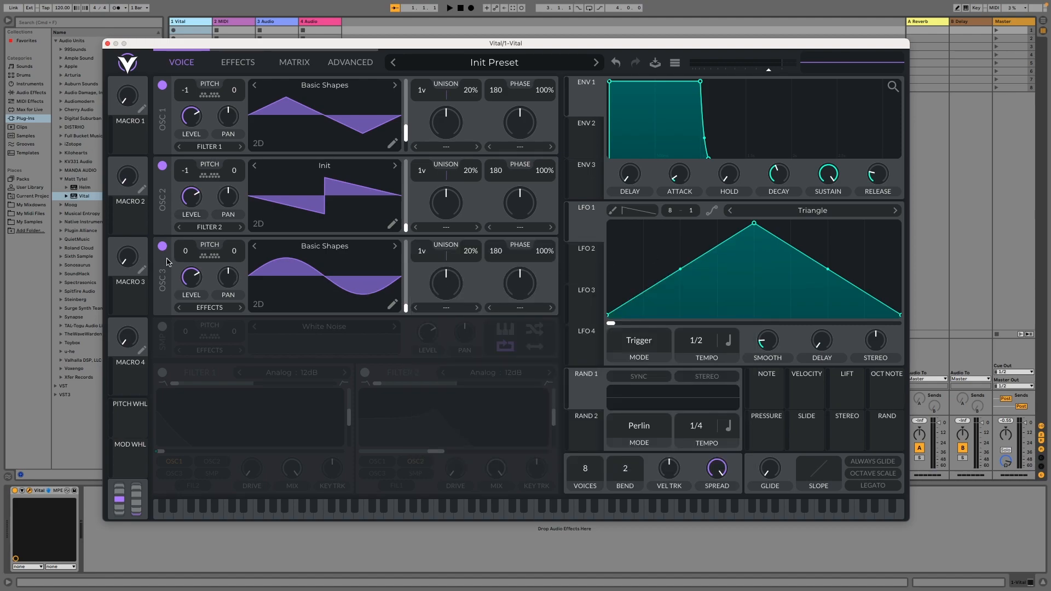
drag(186, 254, 187, 256)
Shape envelopes 1 and 2 as plucks with short decay, low sustain and a longer release, keeping envelope 2's release slightly shorter
drag(700, 82, 629, 141)
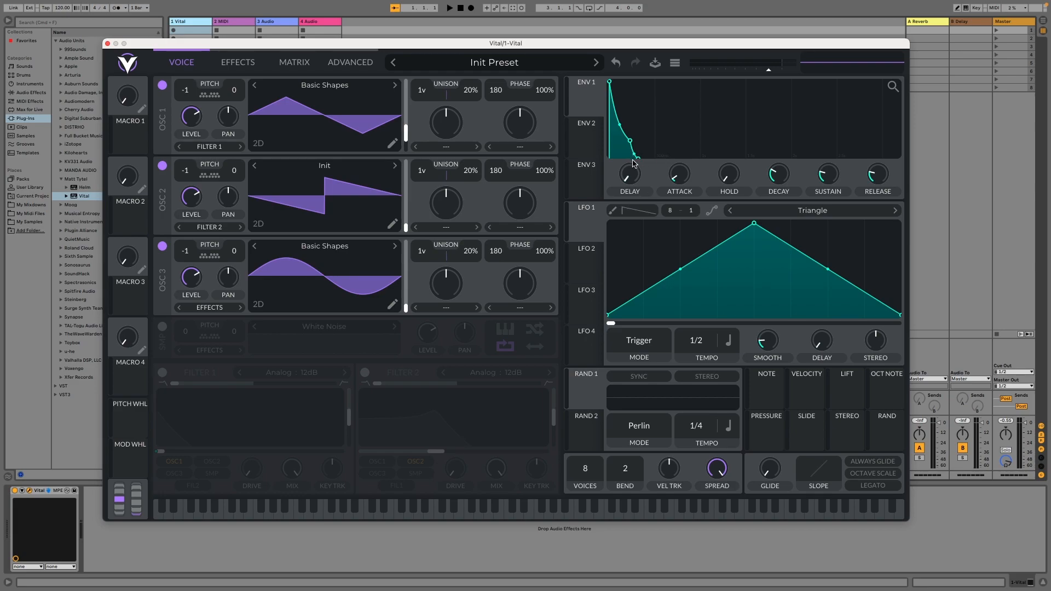
drag(638, 158, 686, 161)
click(578, 138)
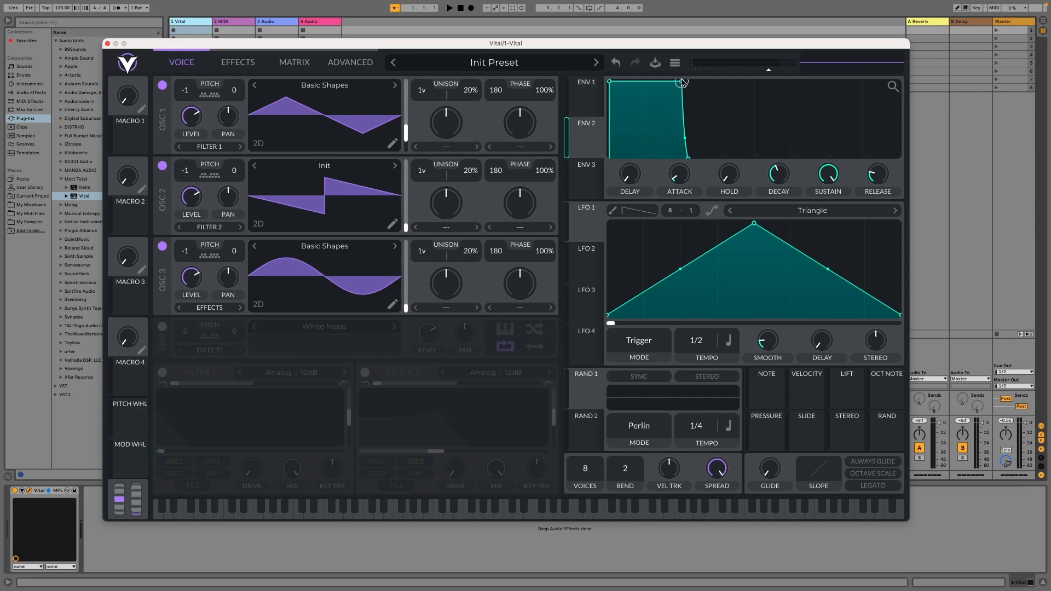
drag(682, 82, 628, 141)
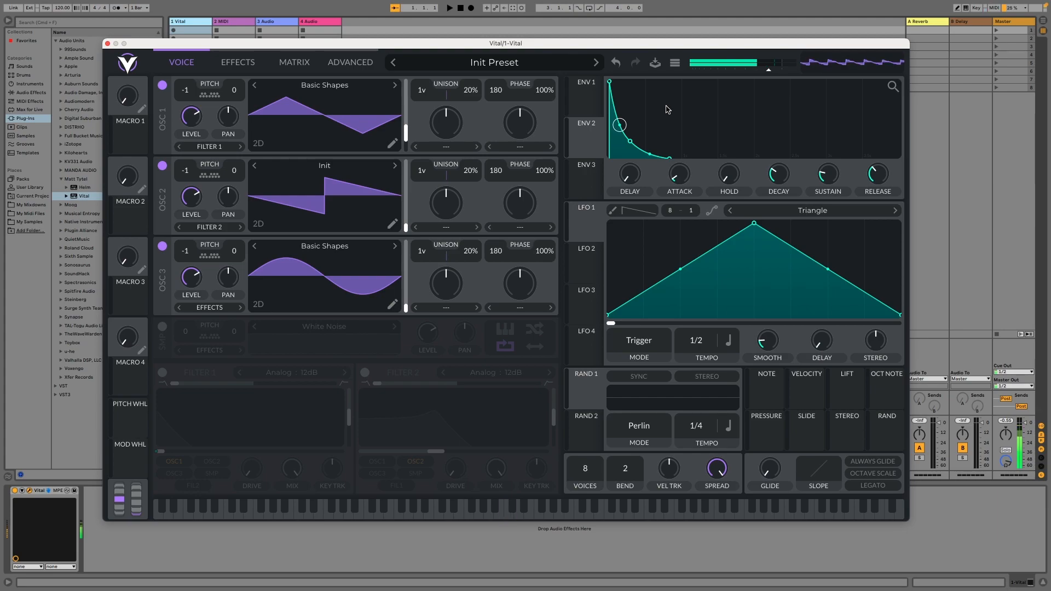
click(581, 91)
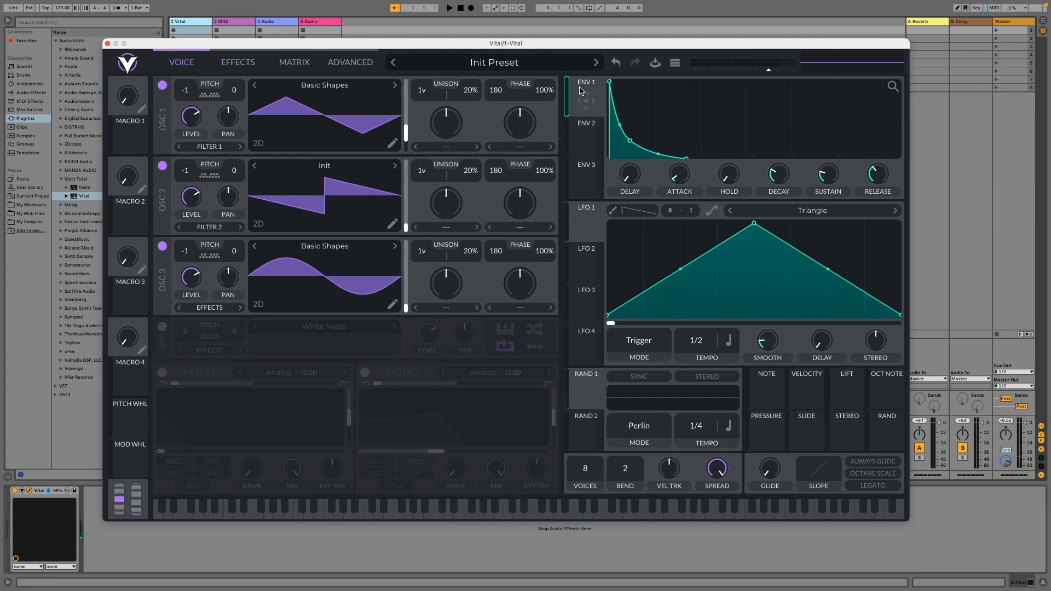
click(576, 141)
click(573, 101)
Enable filter 1 for all three oscillators and modulate its cutoff with envelope 2 by an amount of 84.69
click(162, 373)
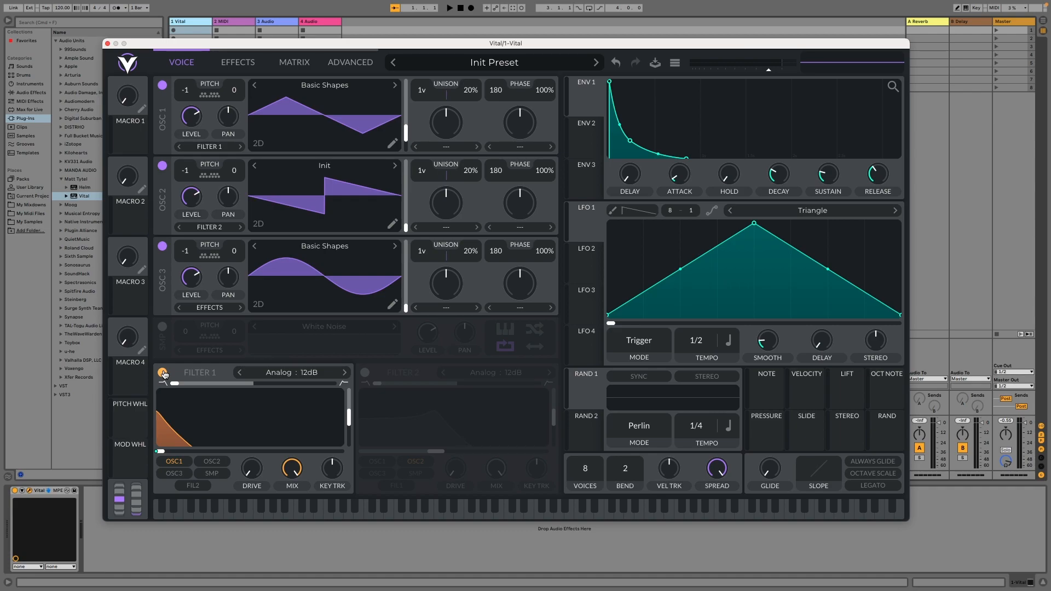
click(213, 463)
click(580, 138)
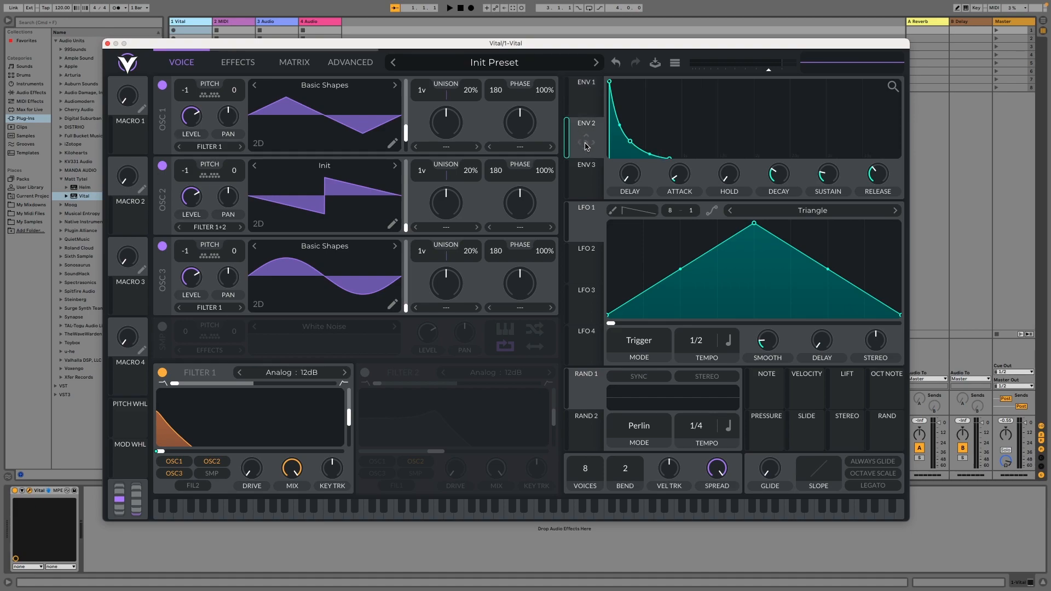
drag(586, 145, 196, 456)
right_click(577, 152)
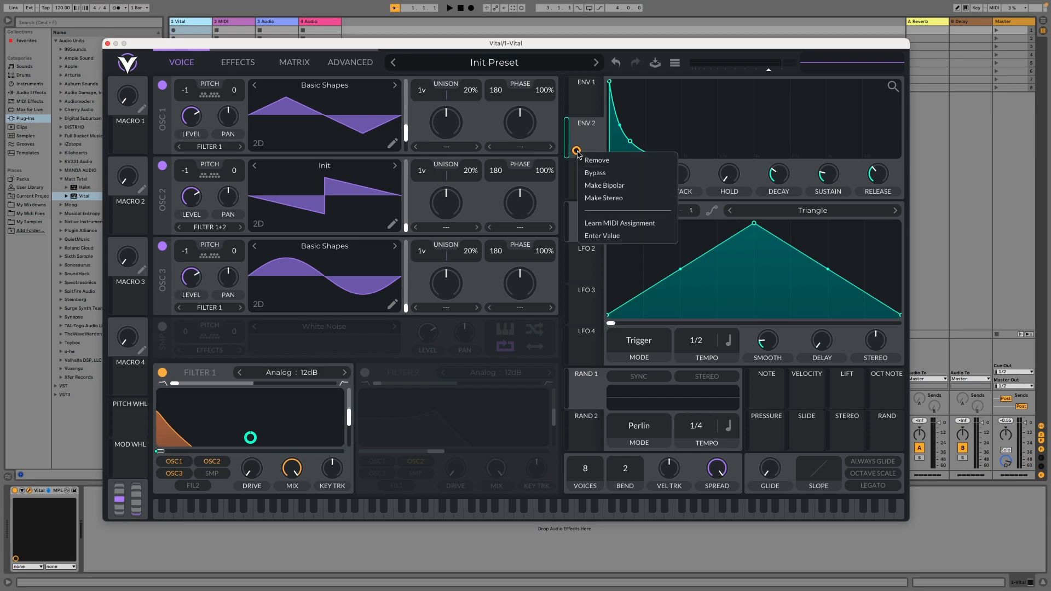
click(604, 236)
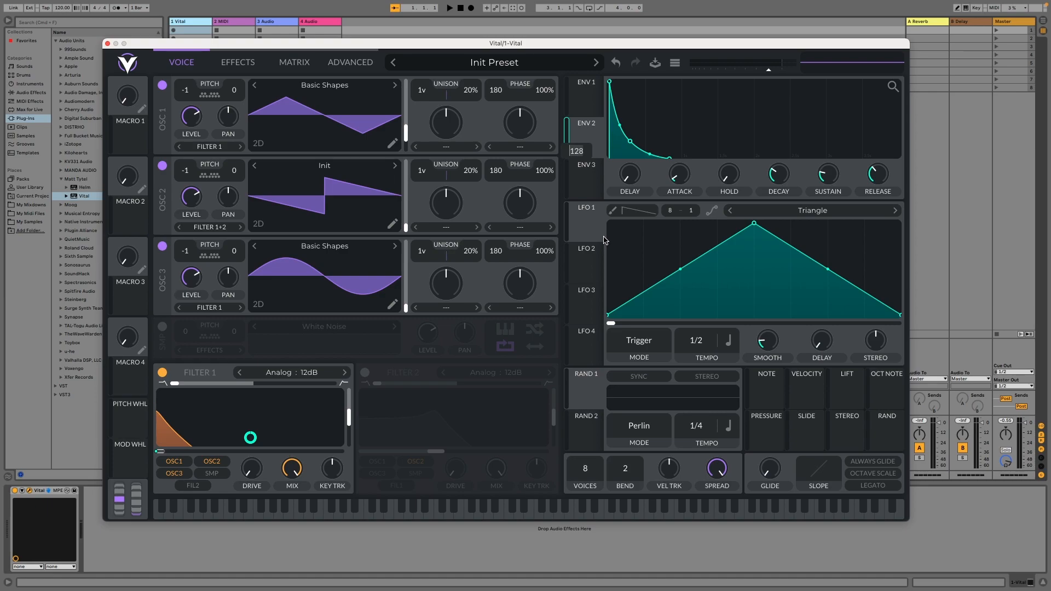
text(84.69)
key(Return)
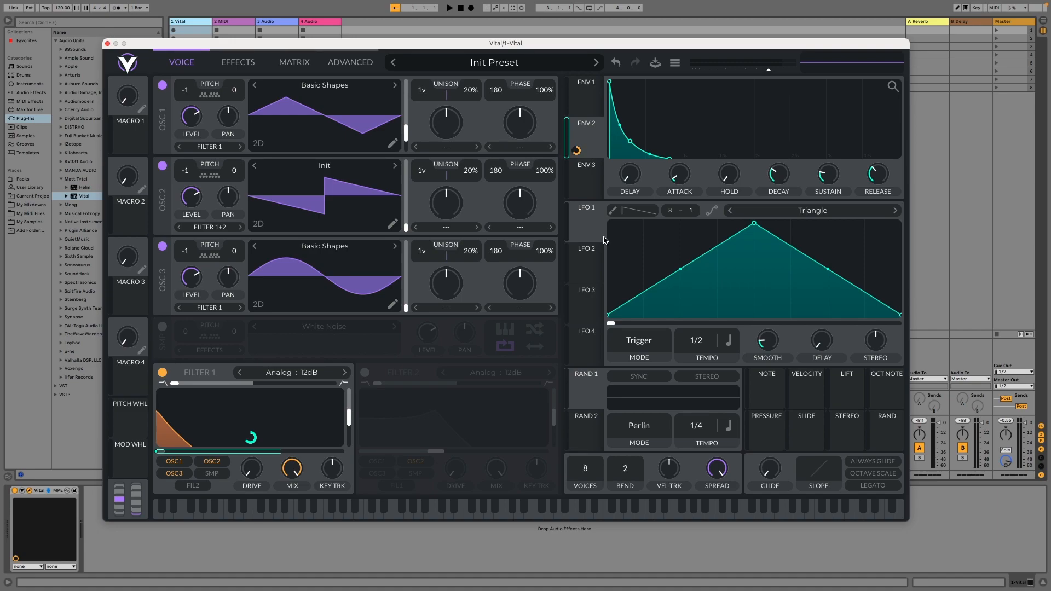
key(a)
Enable filter 2 and lower its resonance until the peak at the cutoff flattens
click(569, 222)
click(364, 372)
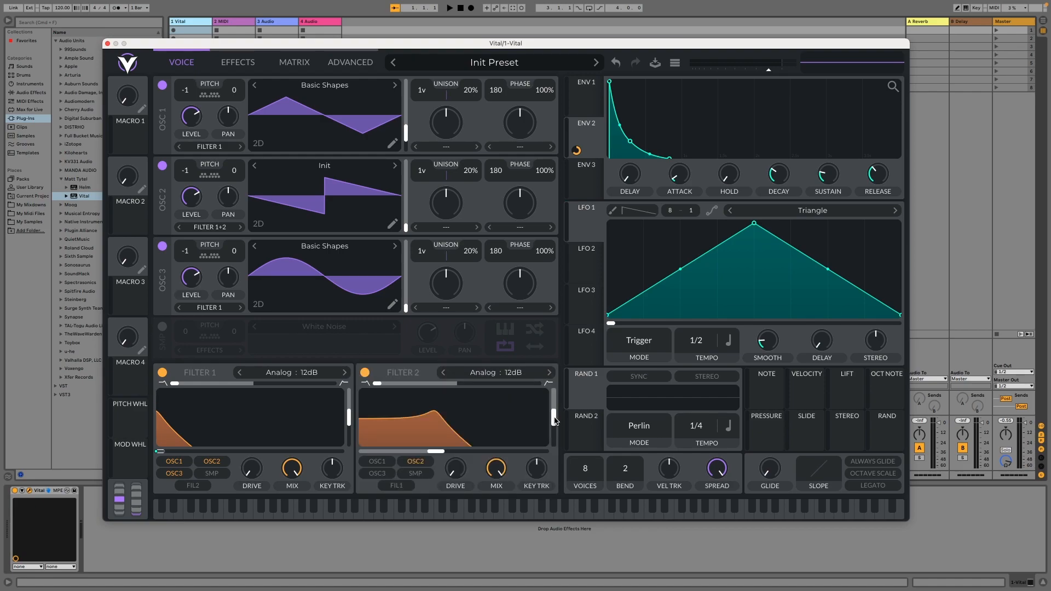
drag(555, 420, 555, 440)
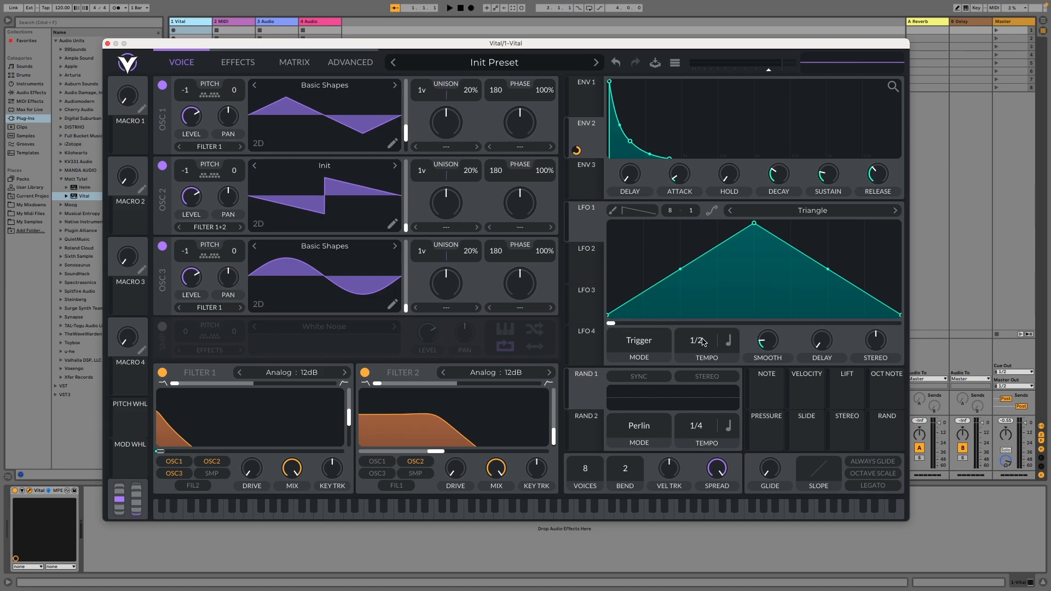
Set LFO 1 to a 4/1 tempo, Sync mode and the Sin shape
drag(702, 343, 702, 378)
click(639, 344)
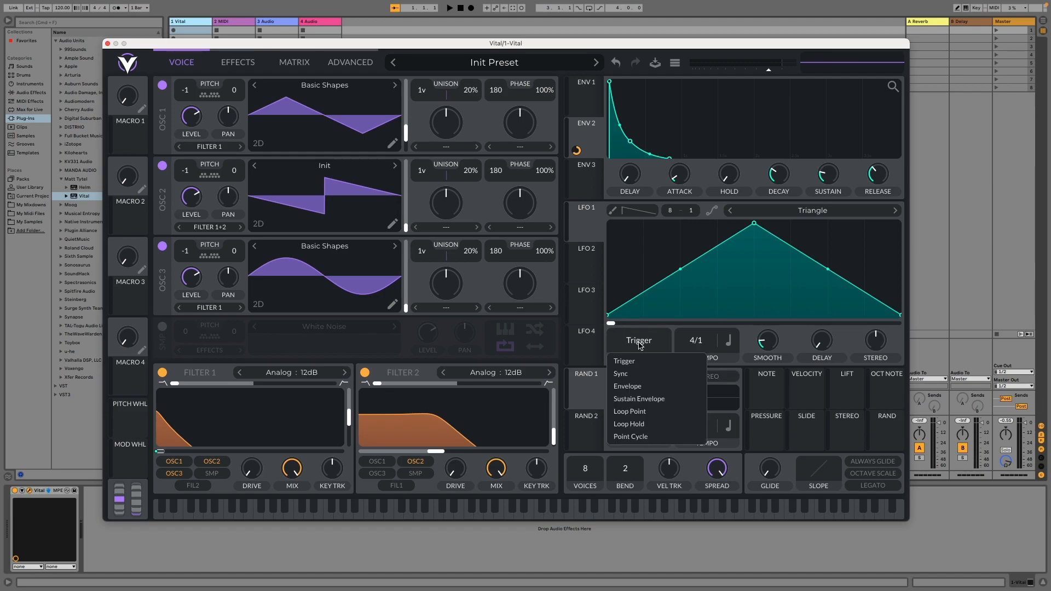
click(631, 377)
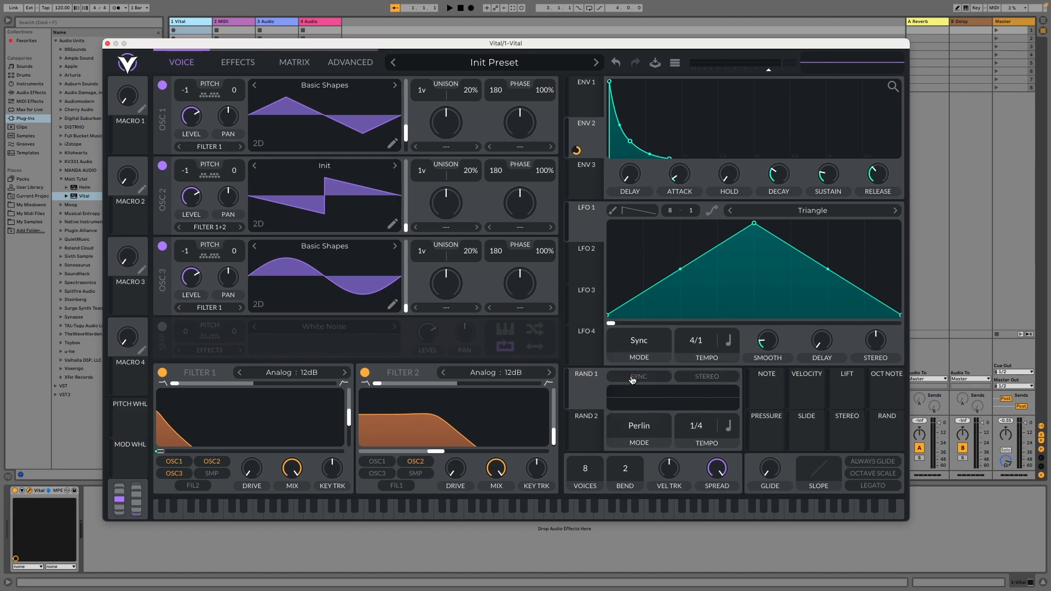
click(828, 213)
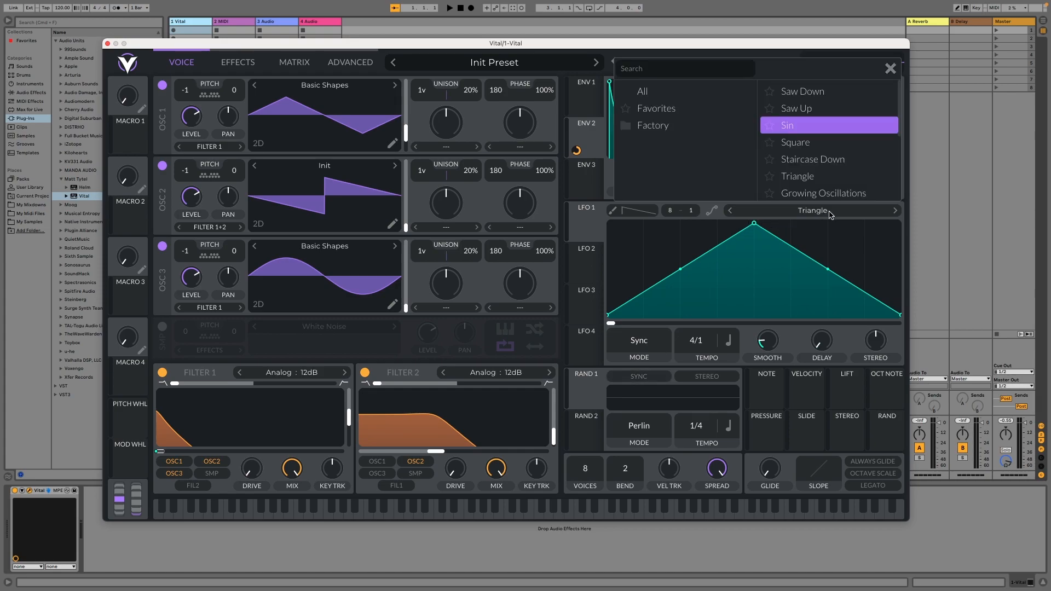
click(804, 122)
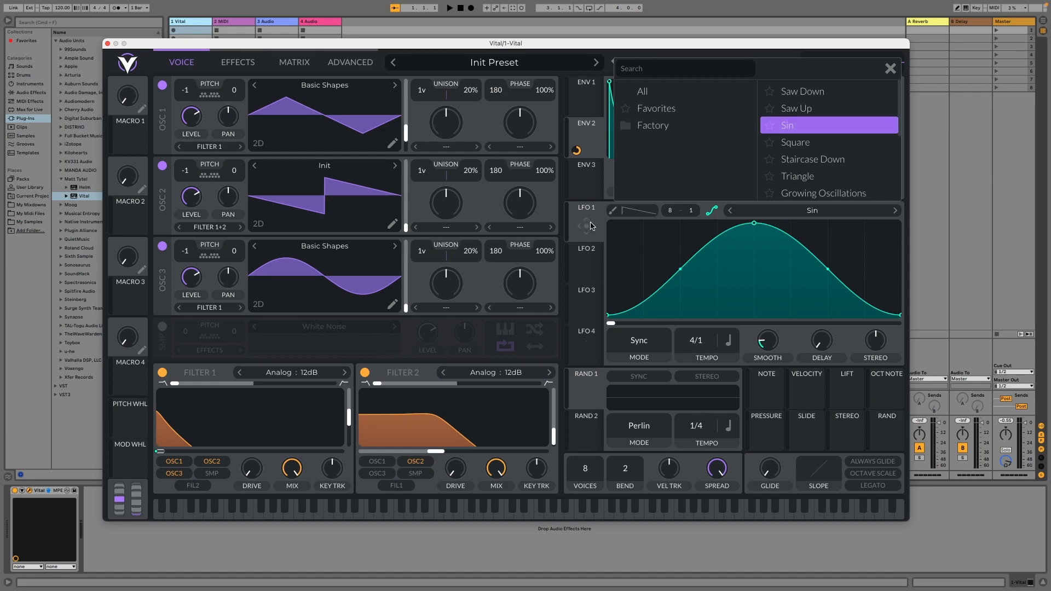
Modulate filter 2's cutoff with LFO 1 and set the modulation amount to 78.54
drag(591, 225, 459, 437)
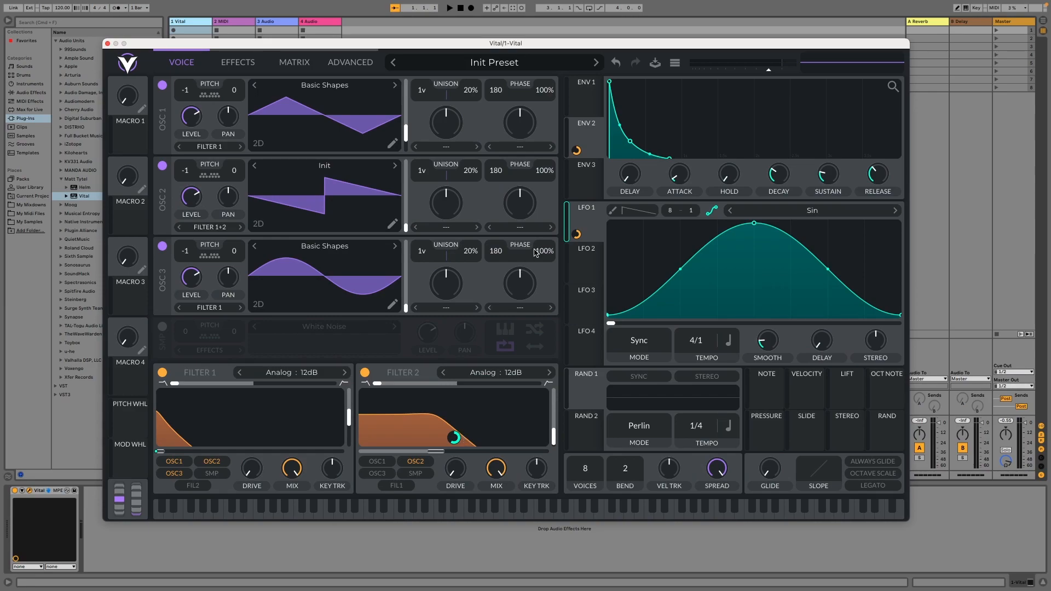
right_click(578, 235)
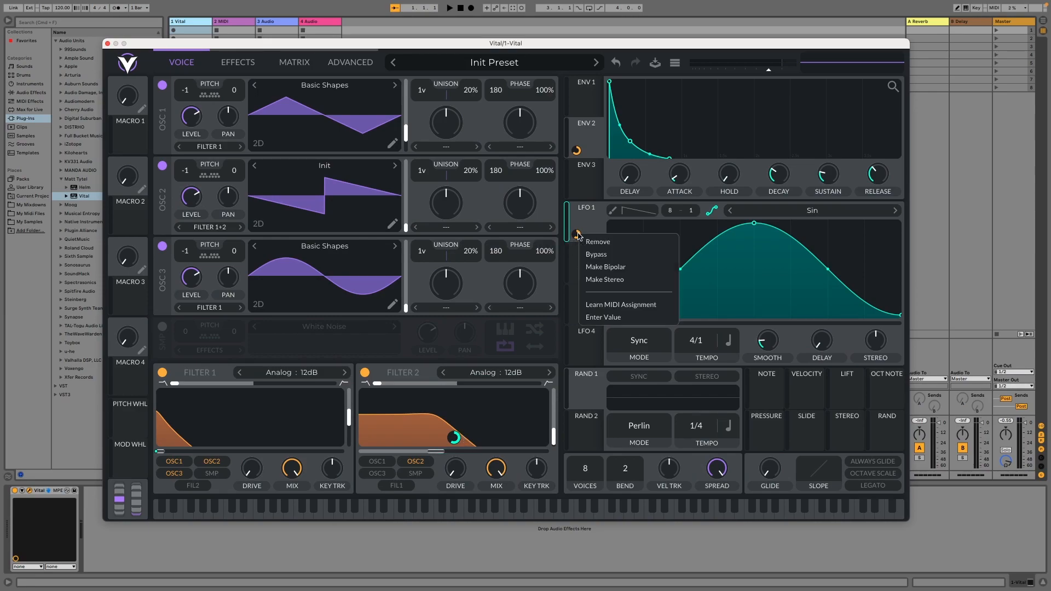
click(602, 318)
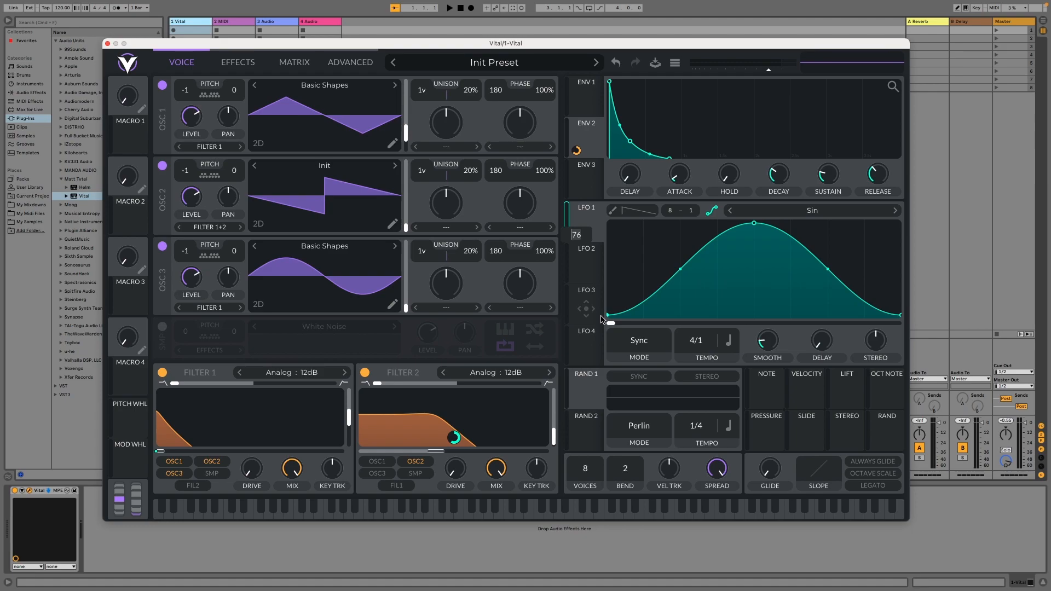
text(78.54)
key(Return)
Modulate filter 1's cutoff with velocity and set the modulation amount to 18.50
click(811, 395)
drag(810, 394, 299, 441)
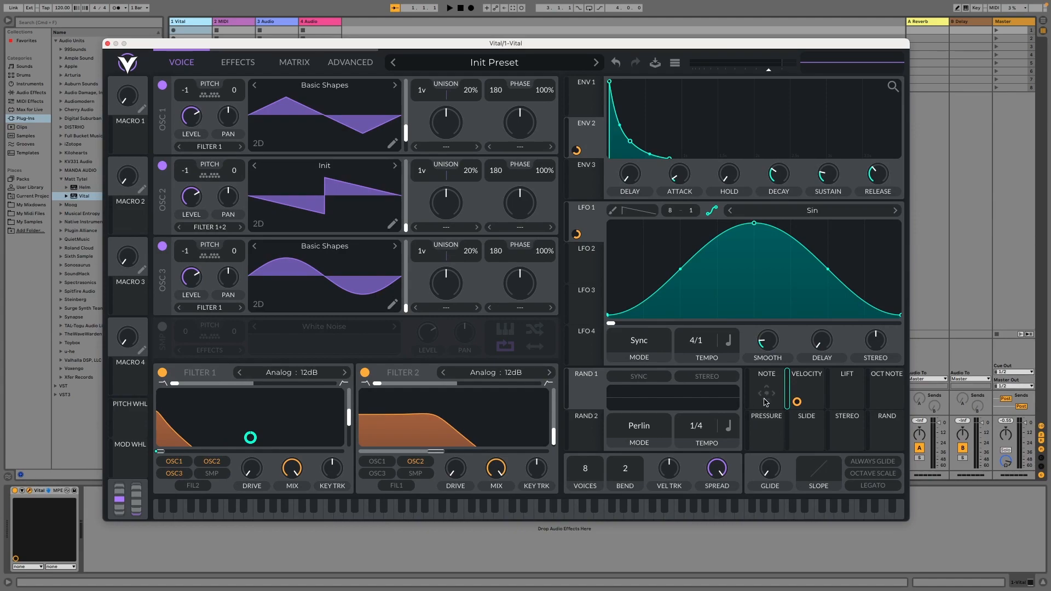
right_click(798, 402)
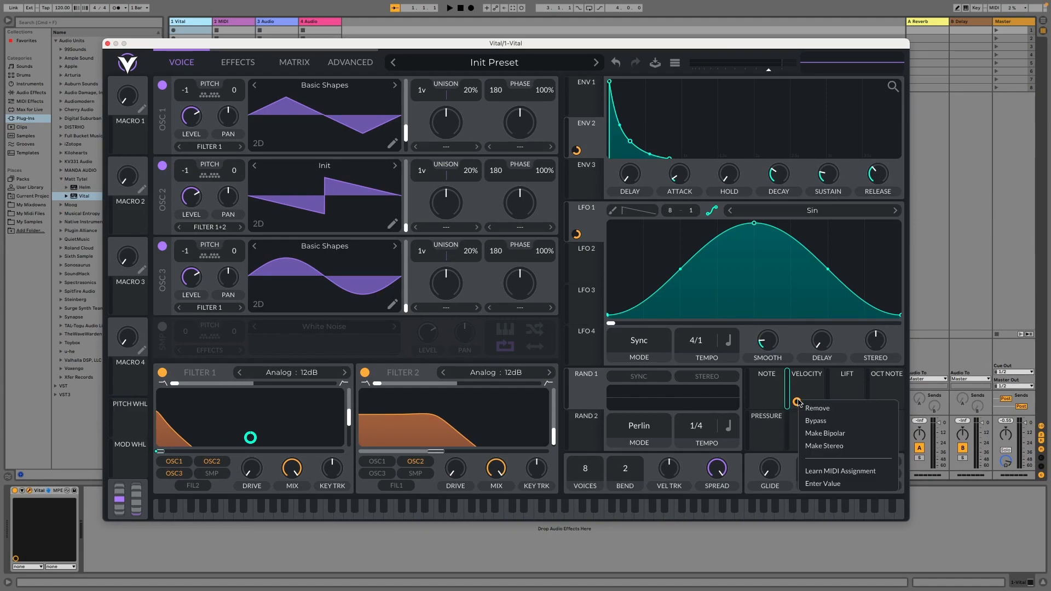
click(821, 484)
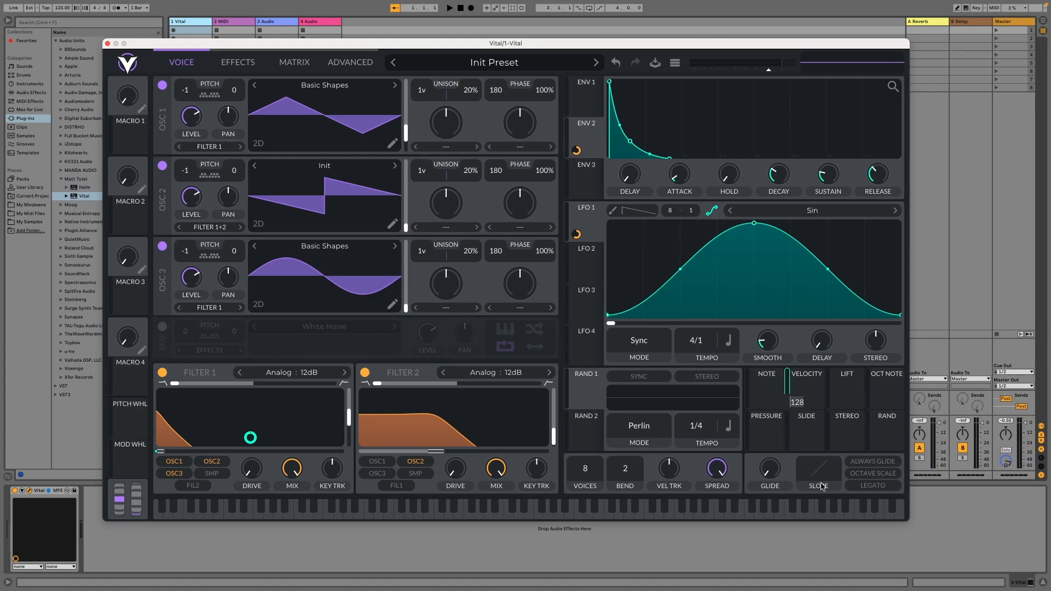
text(18.50)
key(Return)
Modulate filter 1's cutoff with the Oct Note source and set the modulation amount to 20.48
drag(888, 394, 313, 435)
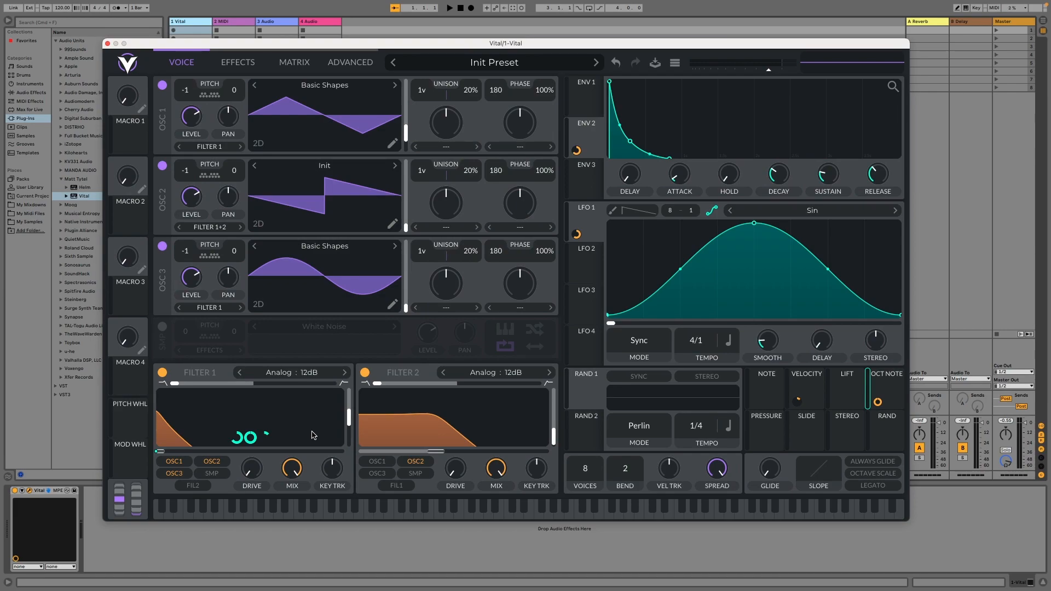
right_click(879, 404)
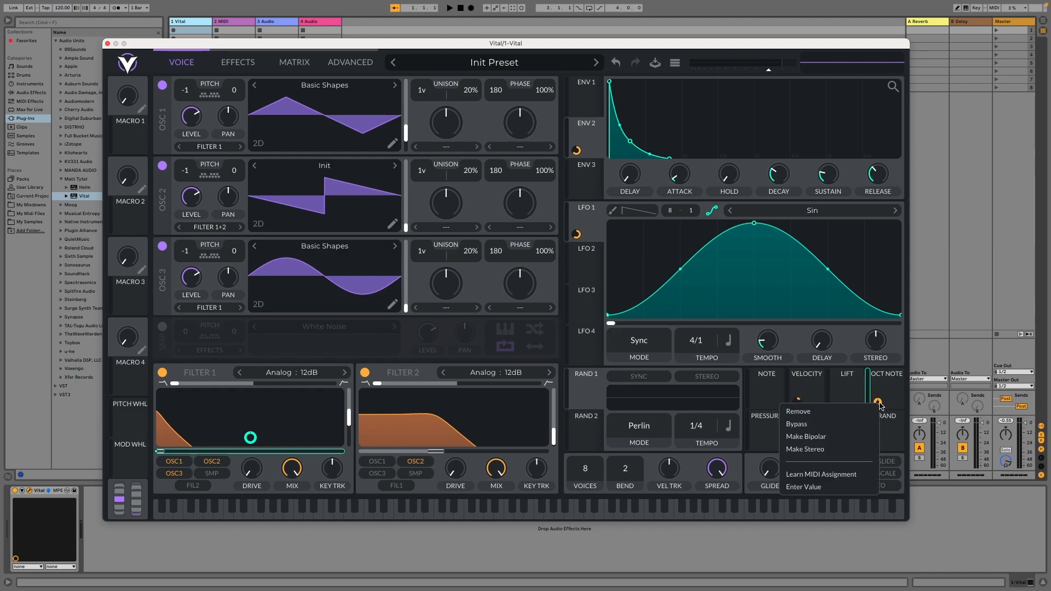
click(822, 488)
text(2)
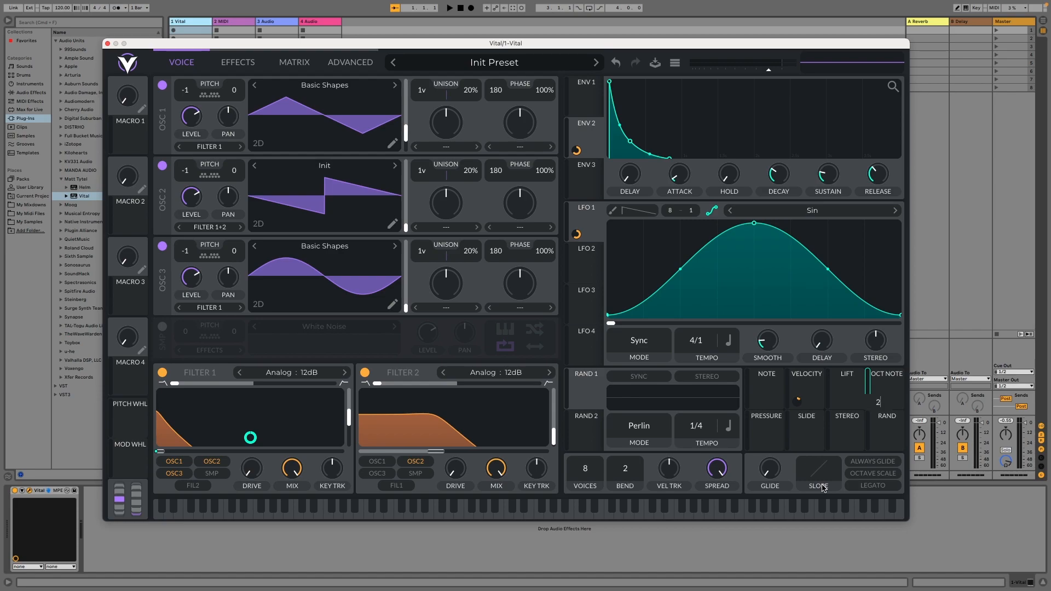
text(0)
text(.48)
key(Return)
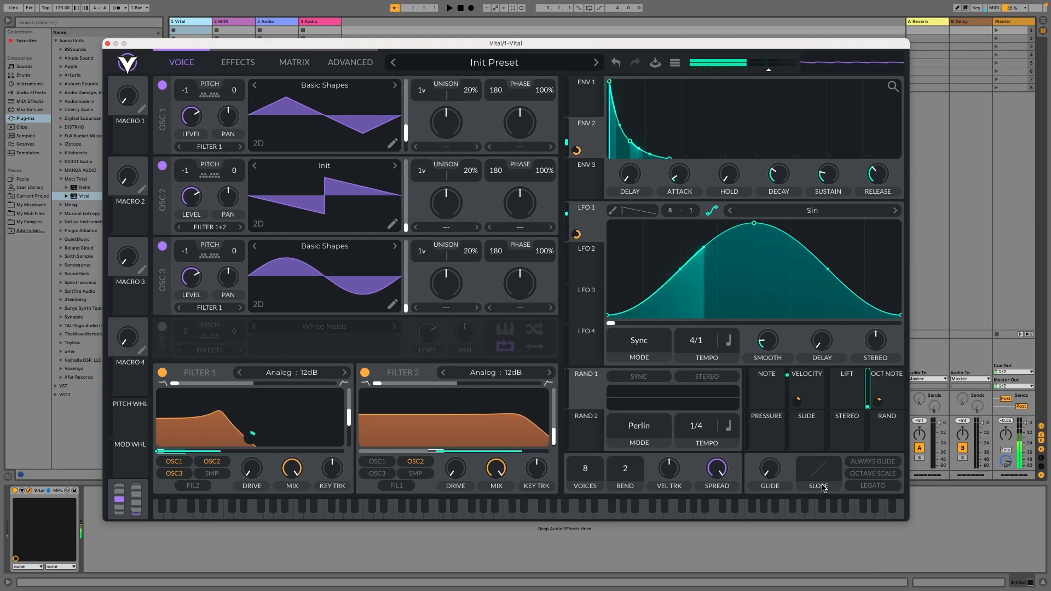
Route the sampler into filter 2 and raise the glide slightly
click(415, 474)
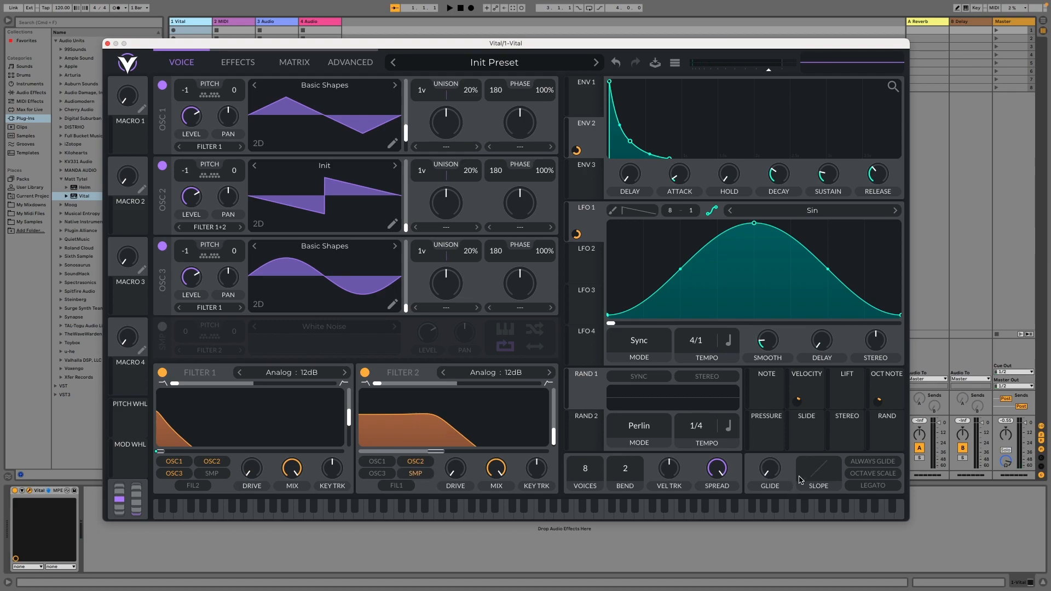
drag(769, 472, 769, 469)
Enable the compressor effect, reduce its high band gain and set its low band gain to 0
click(236, 68)
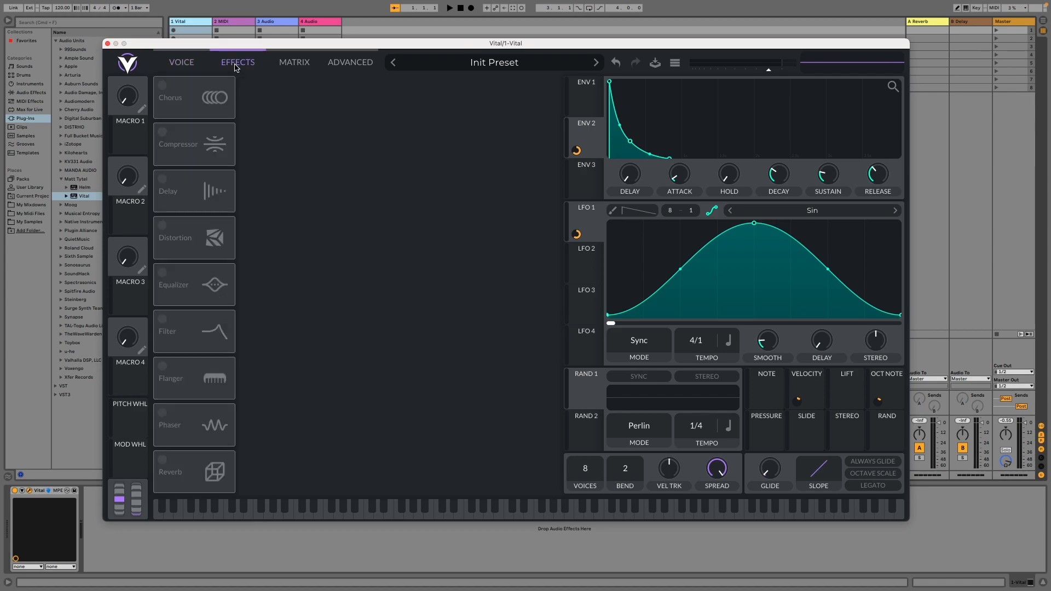
click(162, 133)
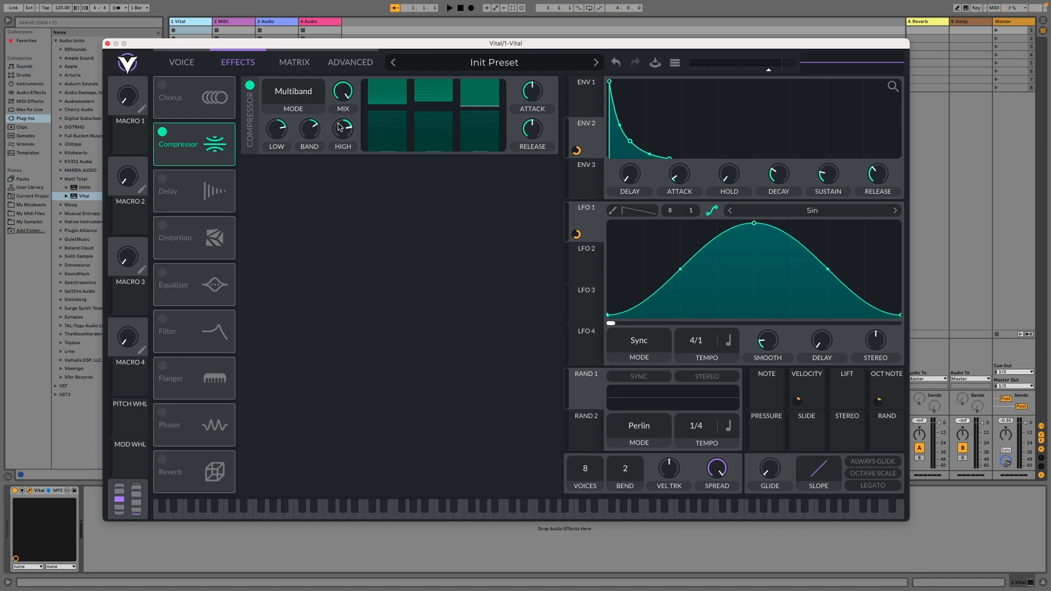
drag(343, 135, 346, 155)
right_click(276, 128)
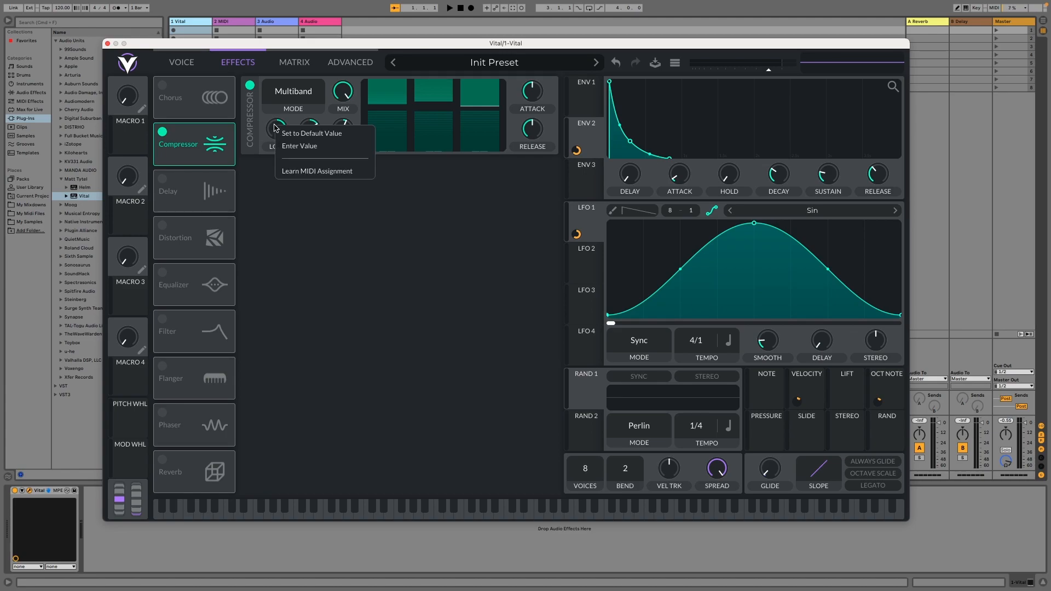
click(301, 146)
text(0)
key(Return)
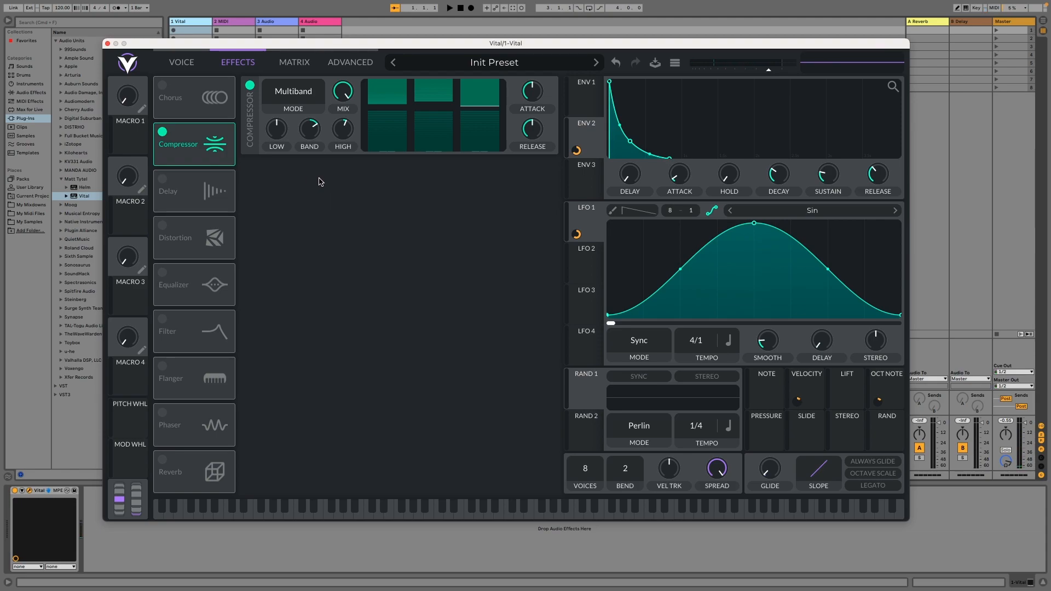
Enable the delay in Ping Pong mode, with feedback at 15.79% and mix at 40.94%, slightly adjust its cutoff and lower its spread
click(162, 179)
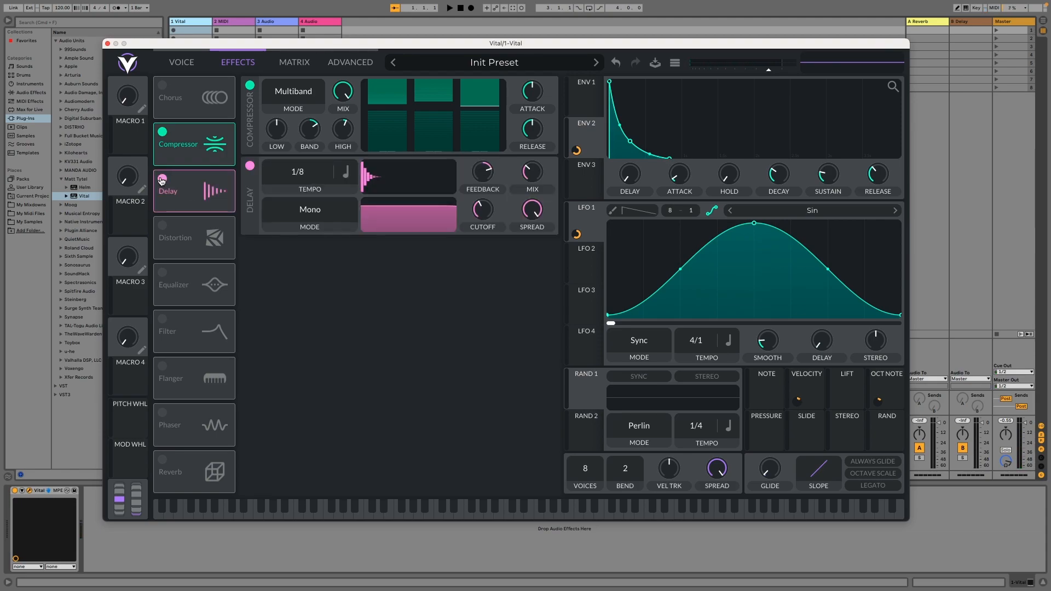
click(302, 205)
click(300, 257)
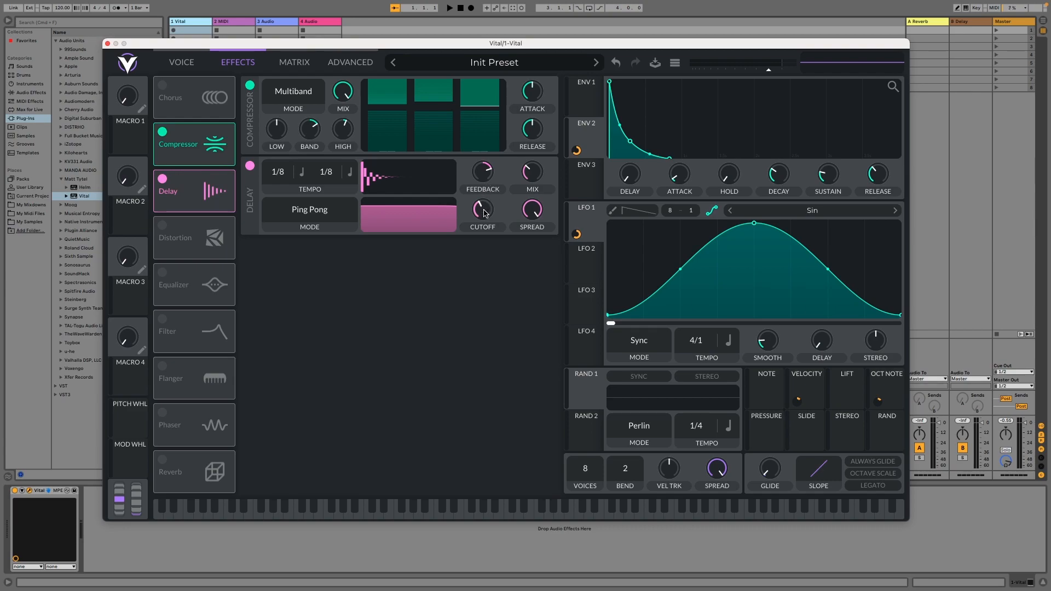
drag(484, 212, 485, 208)
drag(484, 168, 483, 185)
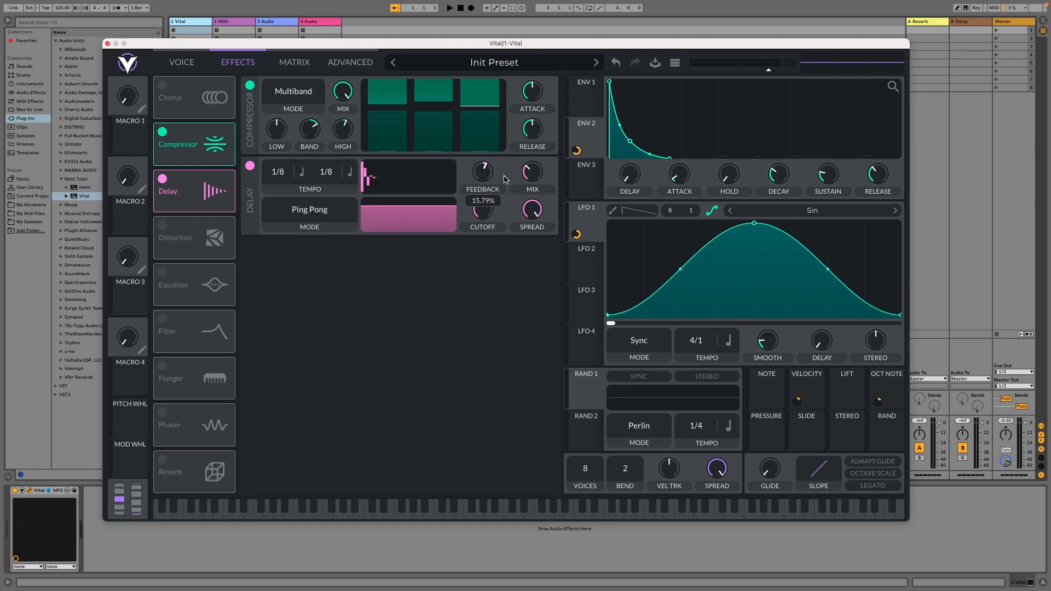
drag(531, 177, 531, 171)
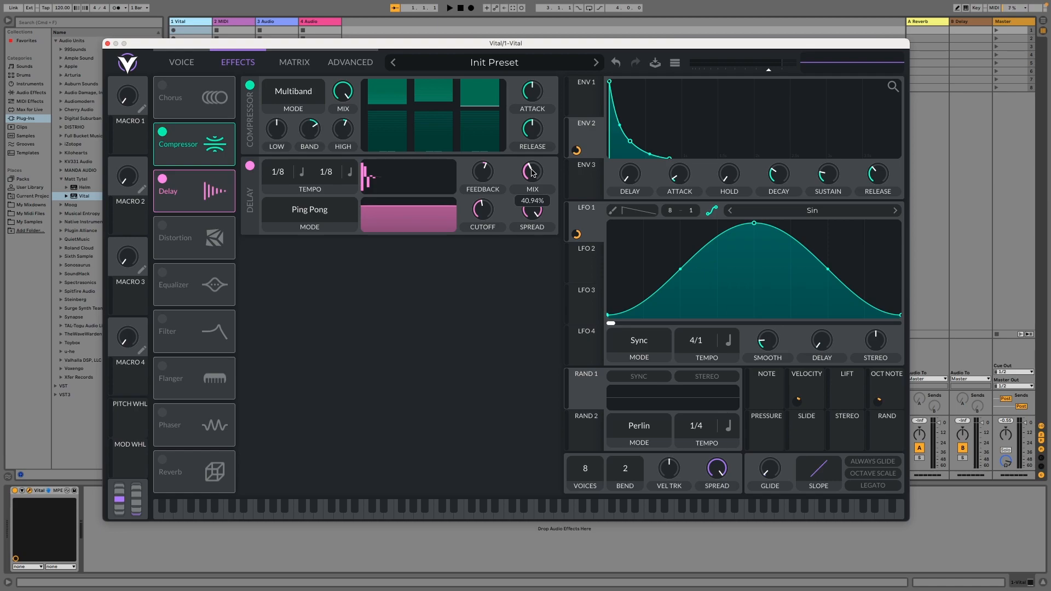
drag(531, 209, 559, 290)
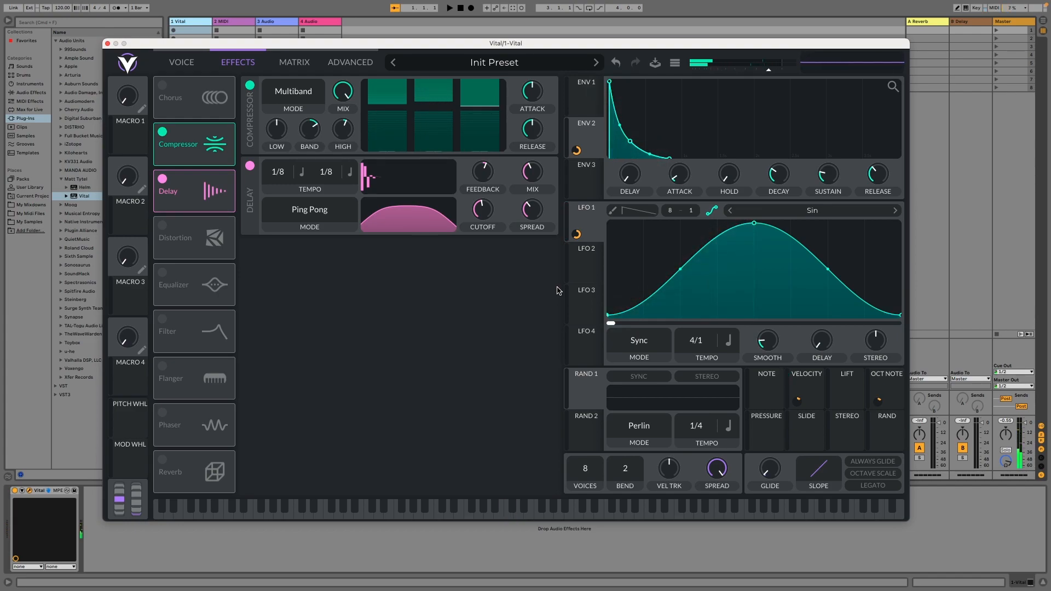
Enable the reverb, pull its low shelf gain all the way down and set its time to 1.524 secs
click(164, 461)
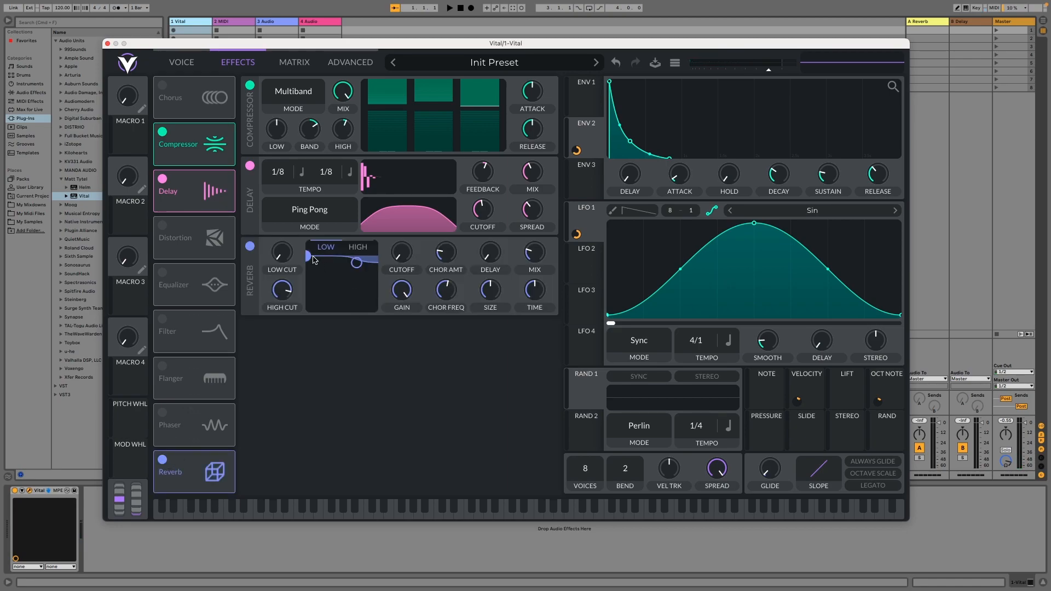
drag(309, 259, 311, 309)
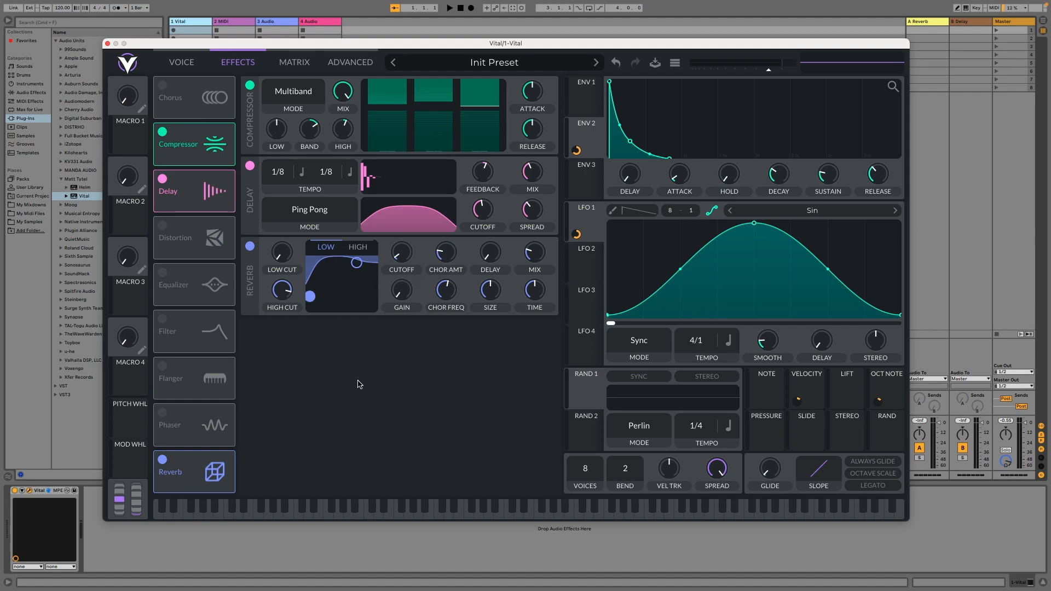
mouse_move(537, 289)
drag(536, 290, 538, 290)
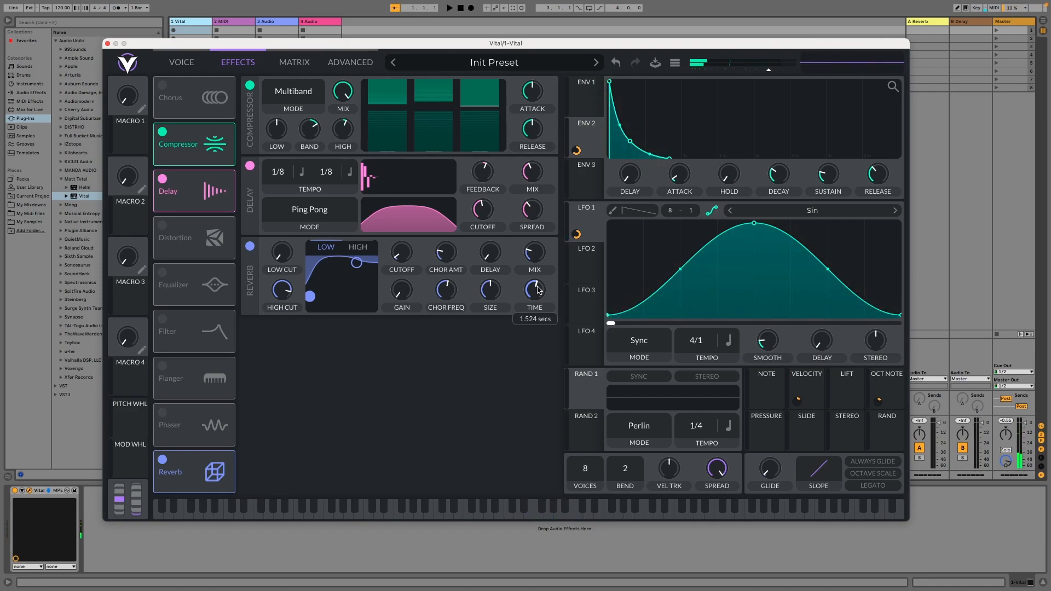
Save the patch as a preset named Pluck Demo, overwriting the existing file
click(185, 64)
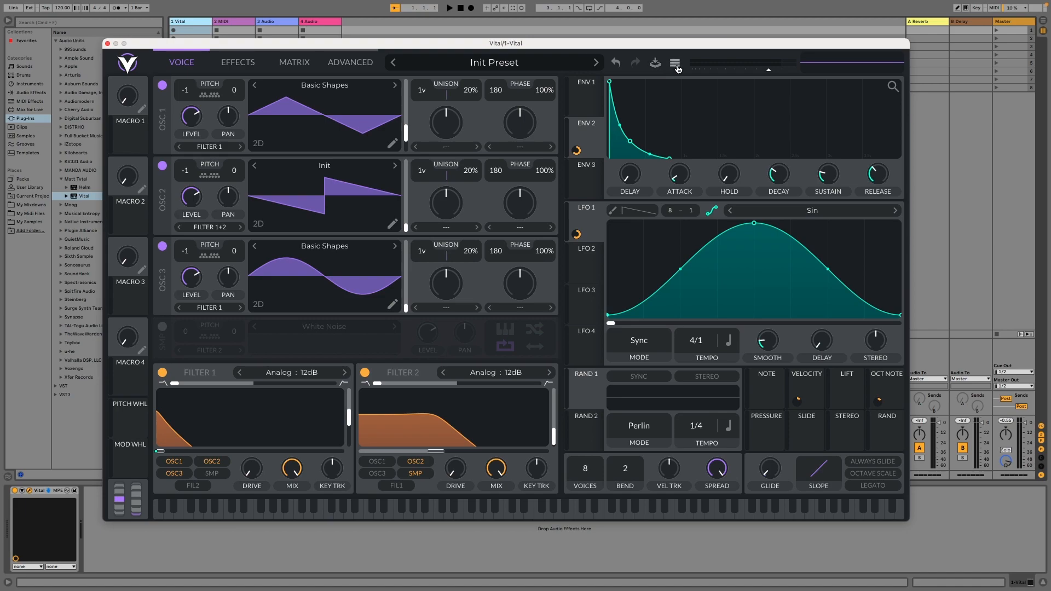
click(655, 64)
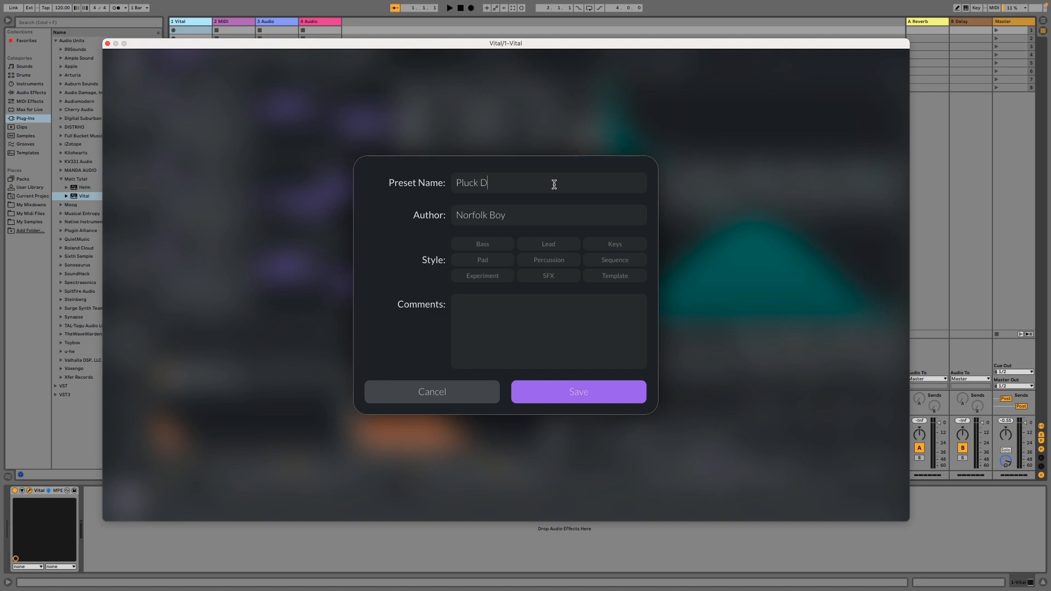
text(mo)
click(573, 391)
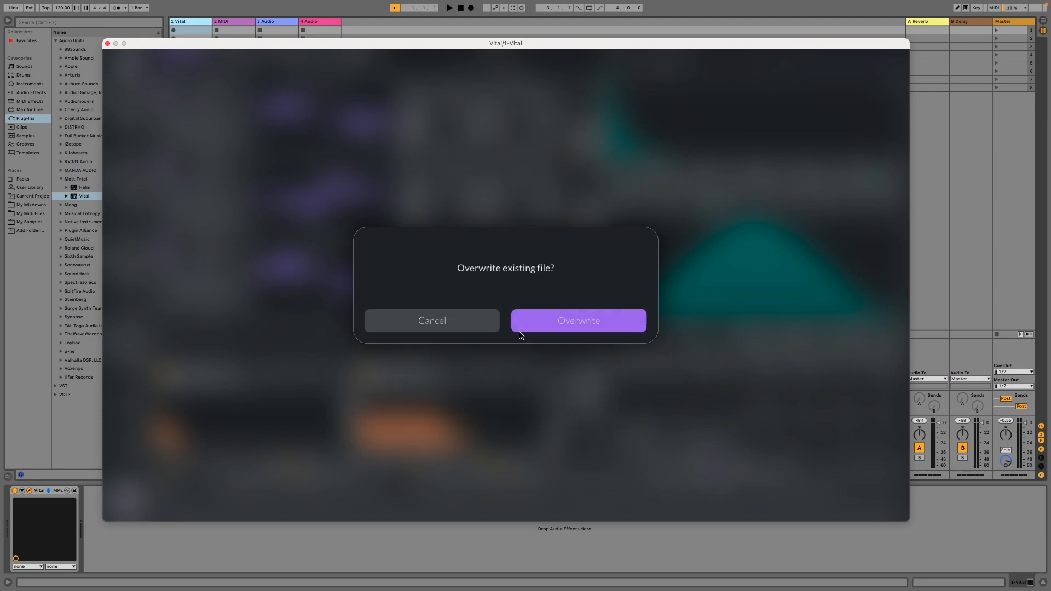
click(575, 327)
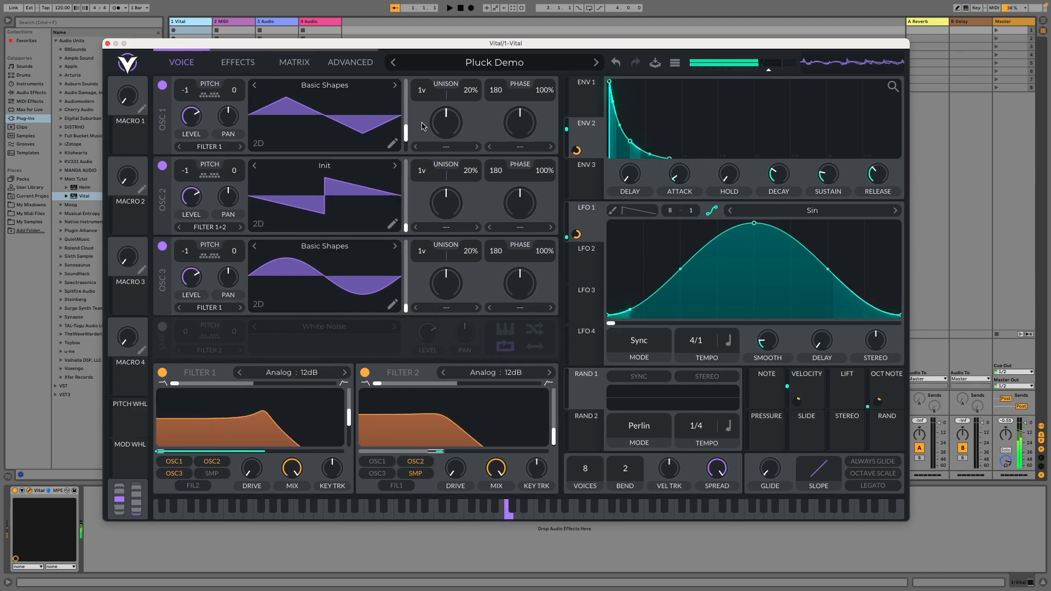
Load the My Pluck preset from the user presets to audition it and close the synth window
click(492, 62)
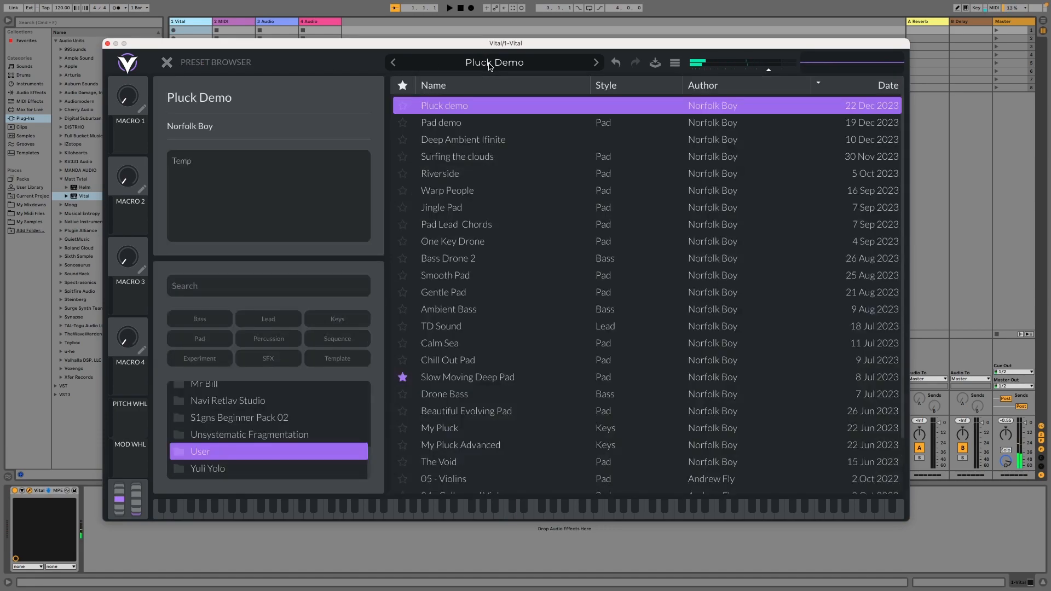
click(457, 428)
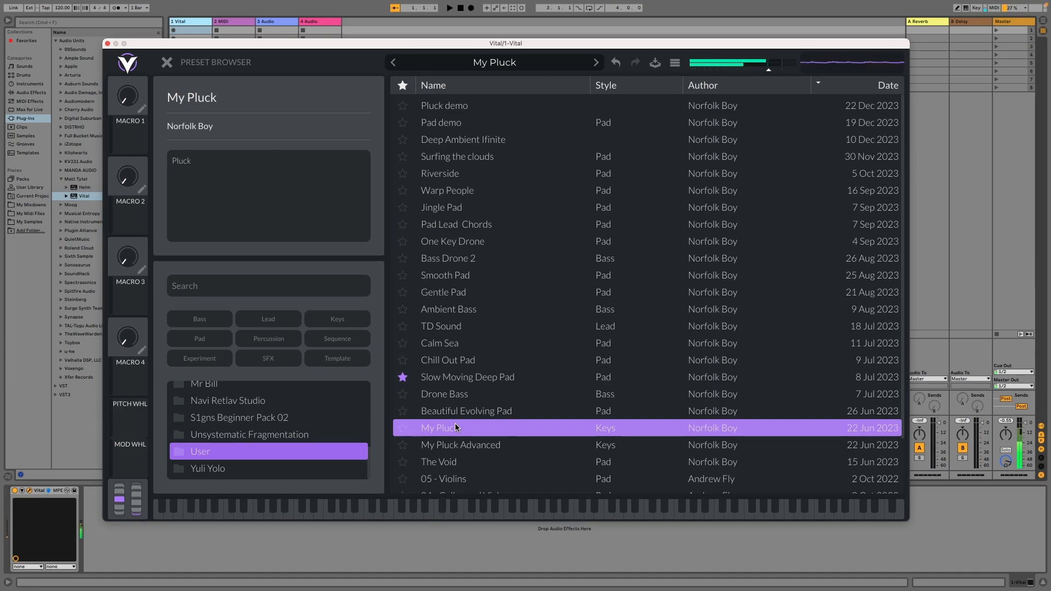
click(107, 44)
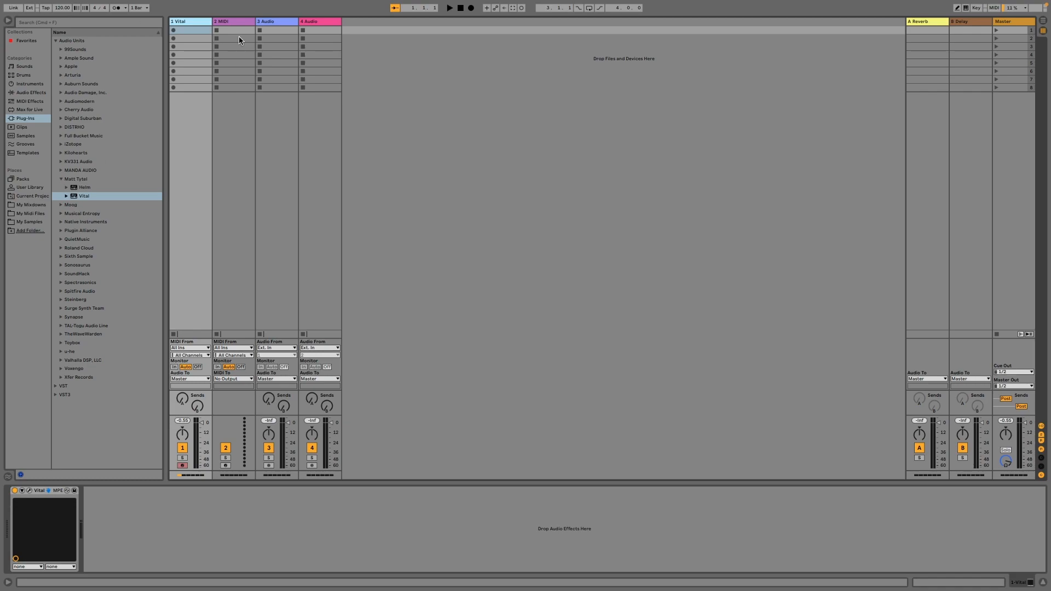
Open the external preset file Berlin Pluck.vital from the Desktop
mouse_move(131, 2)
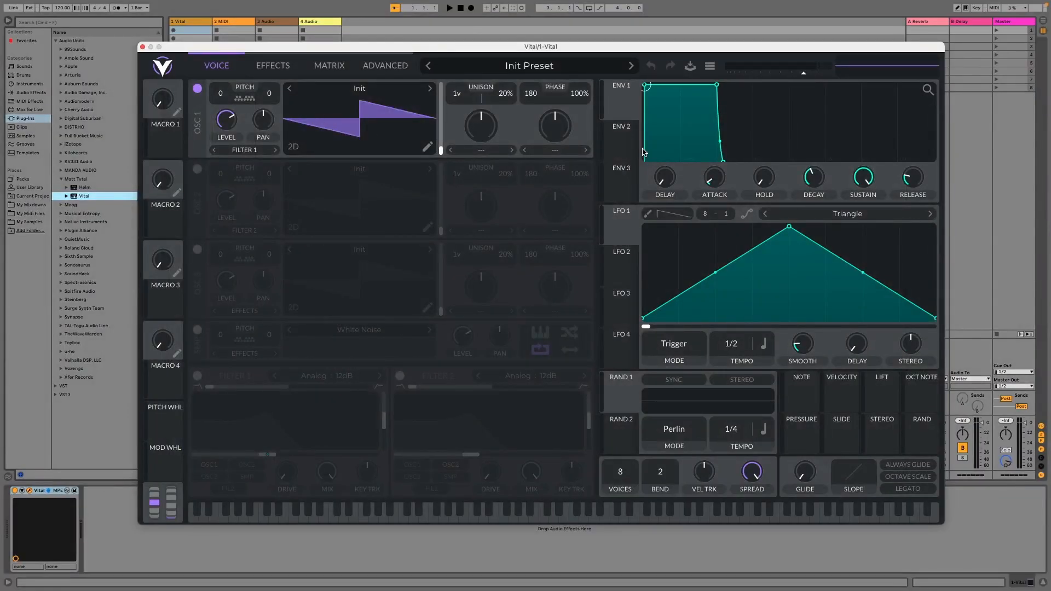
click(710, 67)
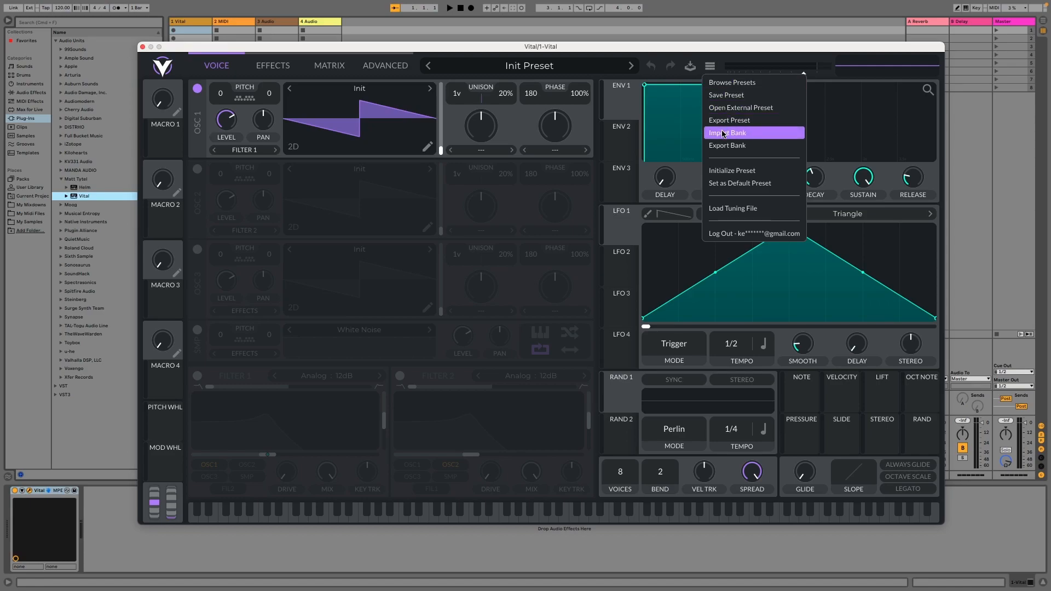
click(729, 113)
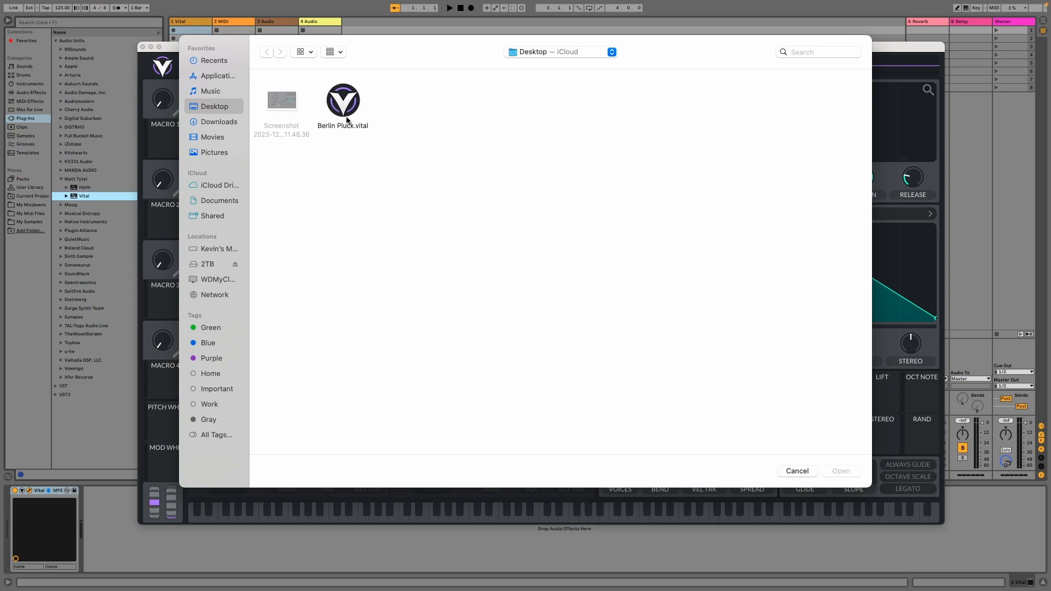
click(341, 105)
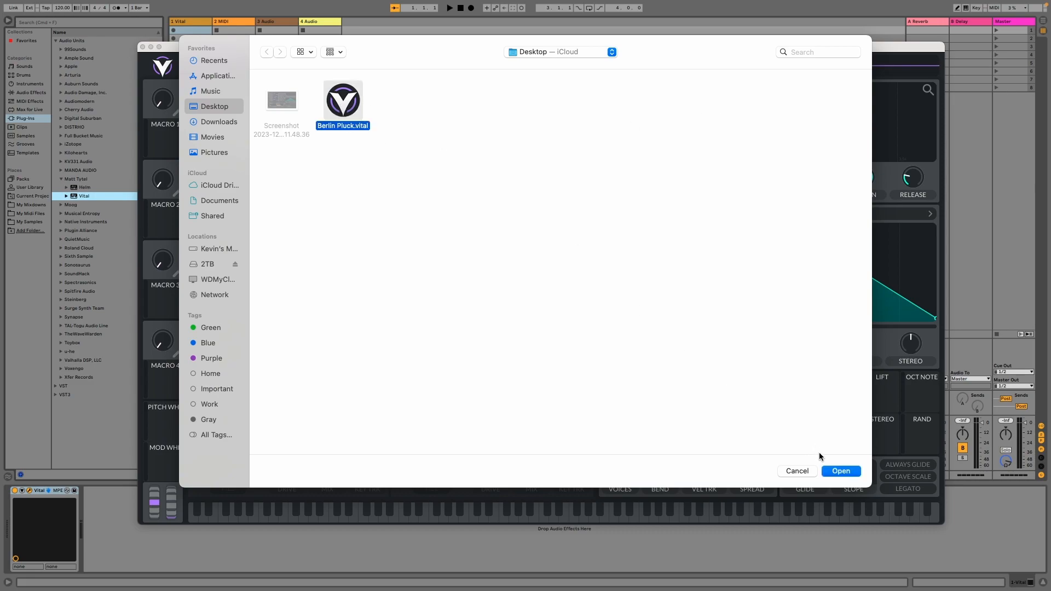
click(840, 470)
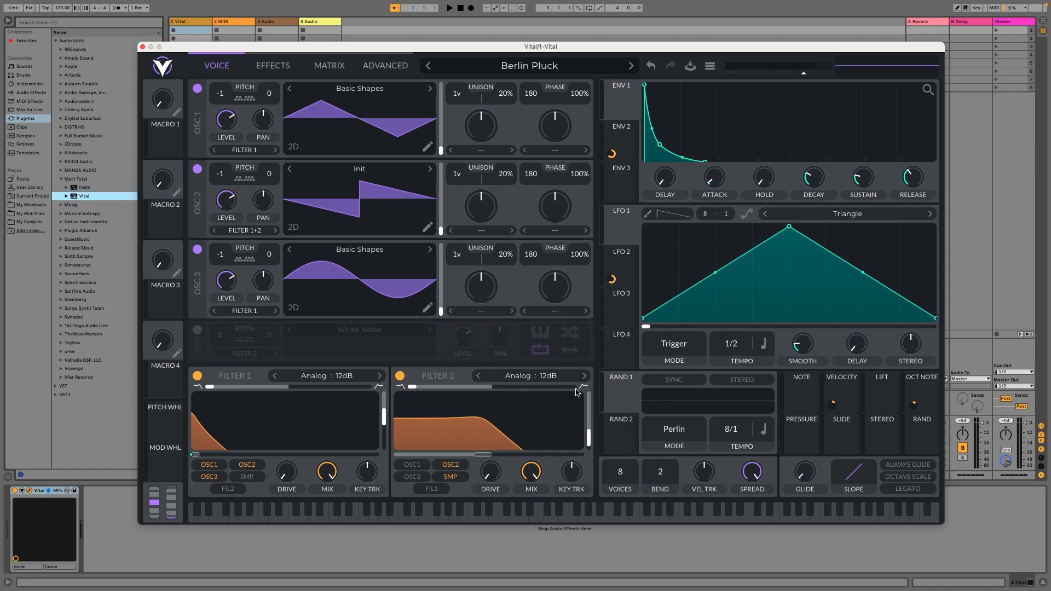
Open the save settings for the loaded preset, dismiss them without saving and close the synth window
click(690, 66)
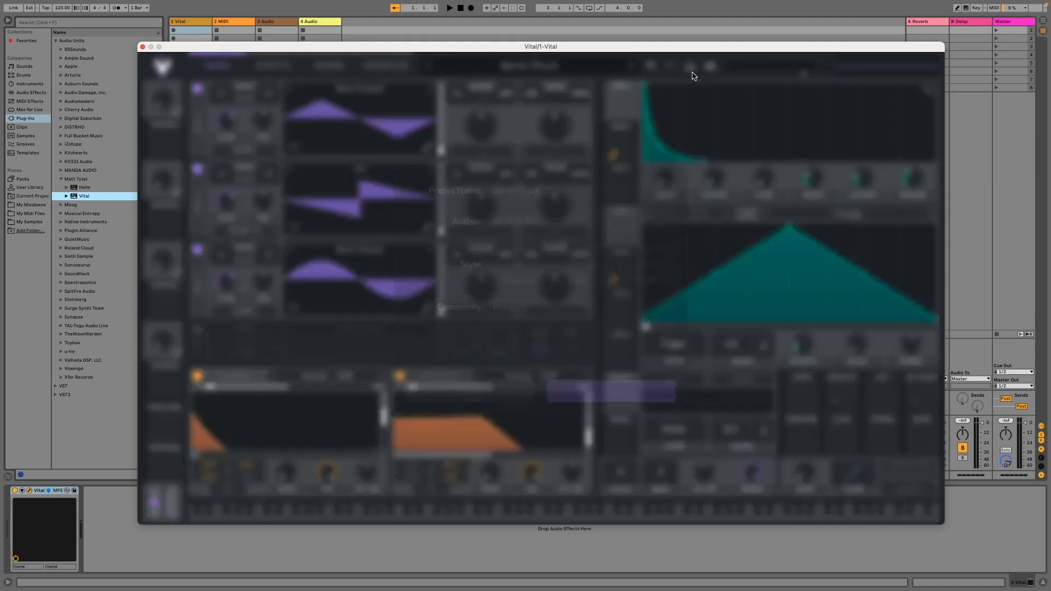
click(491, 395)
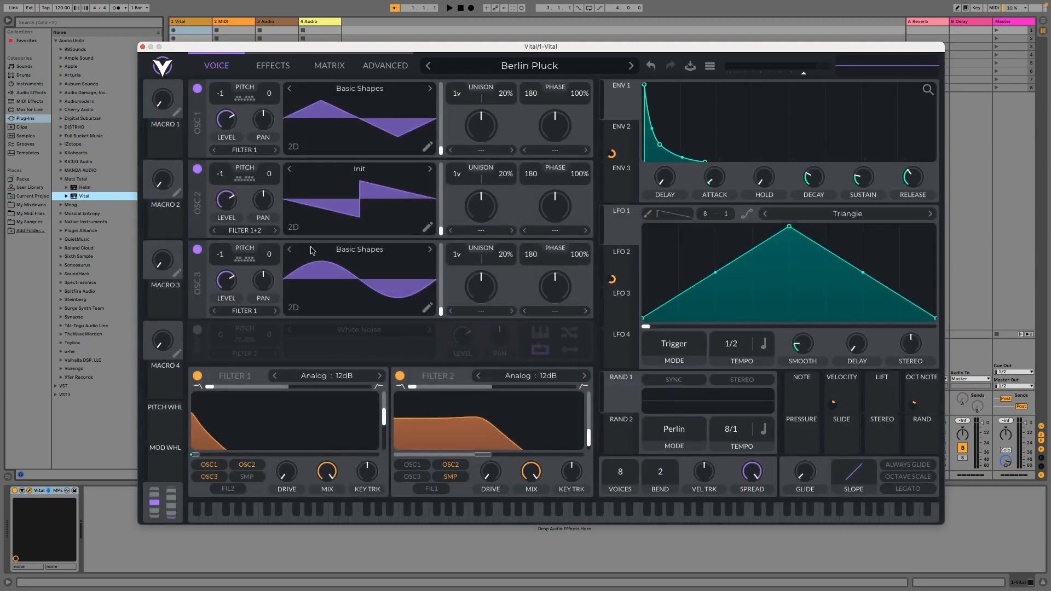
click(141, 47)
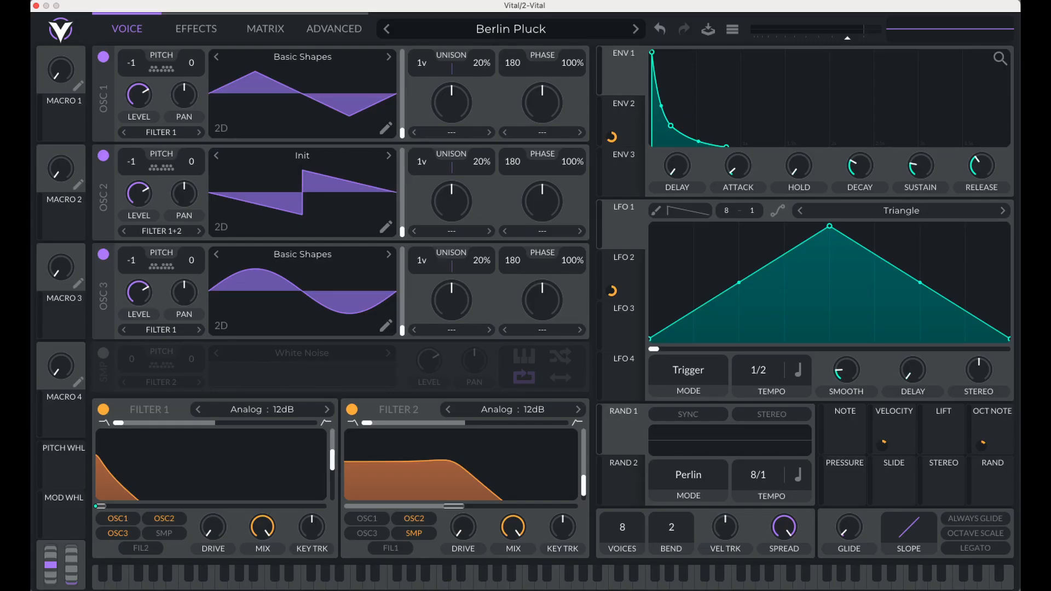